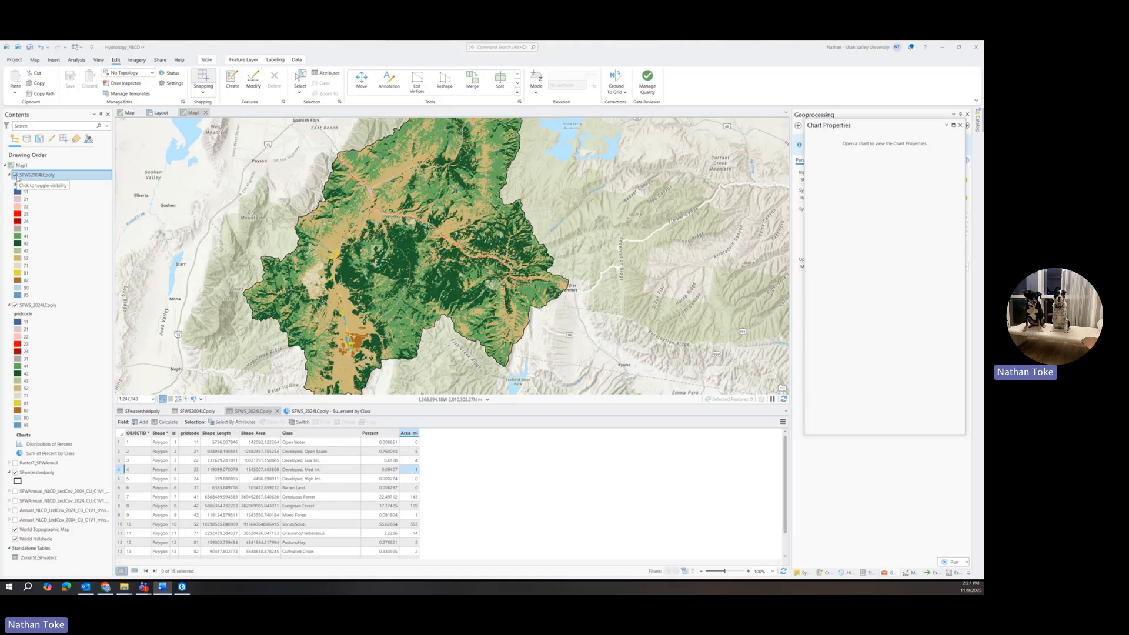
# Hide the 2004 and 2024 class polygon layers, collapse their legends, and display the 2024 SFWannual NLCD land-cover raster.
pyautogui.click(16, 176)
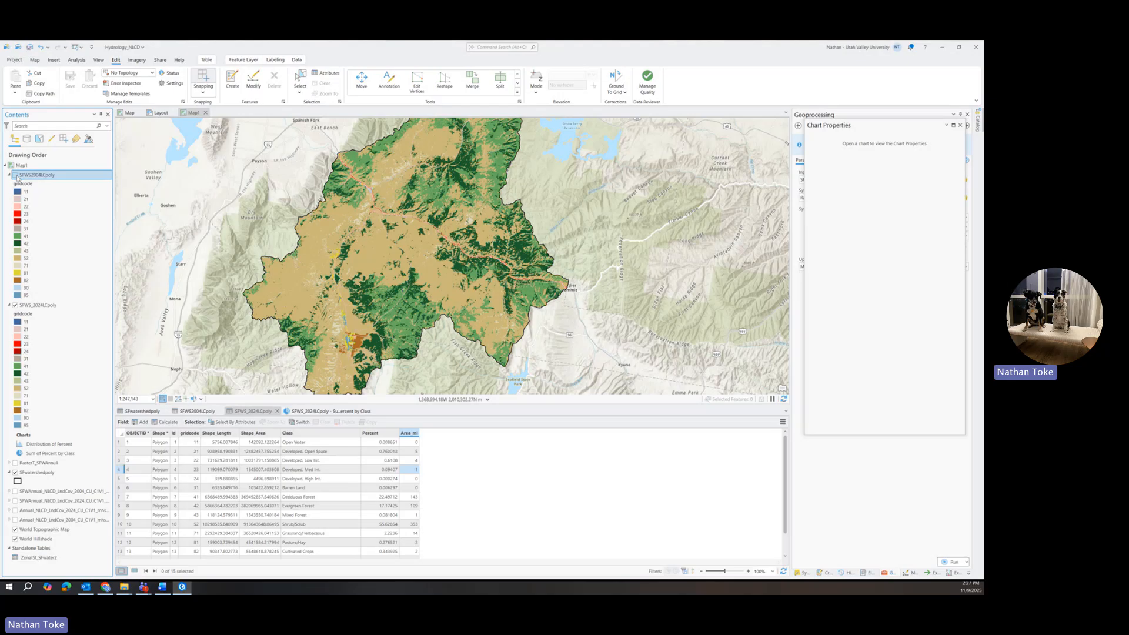
pyautogui.click(16, 305)
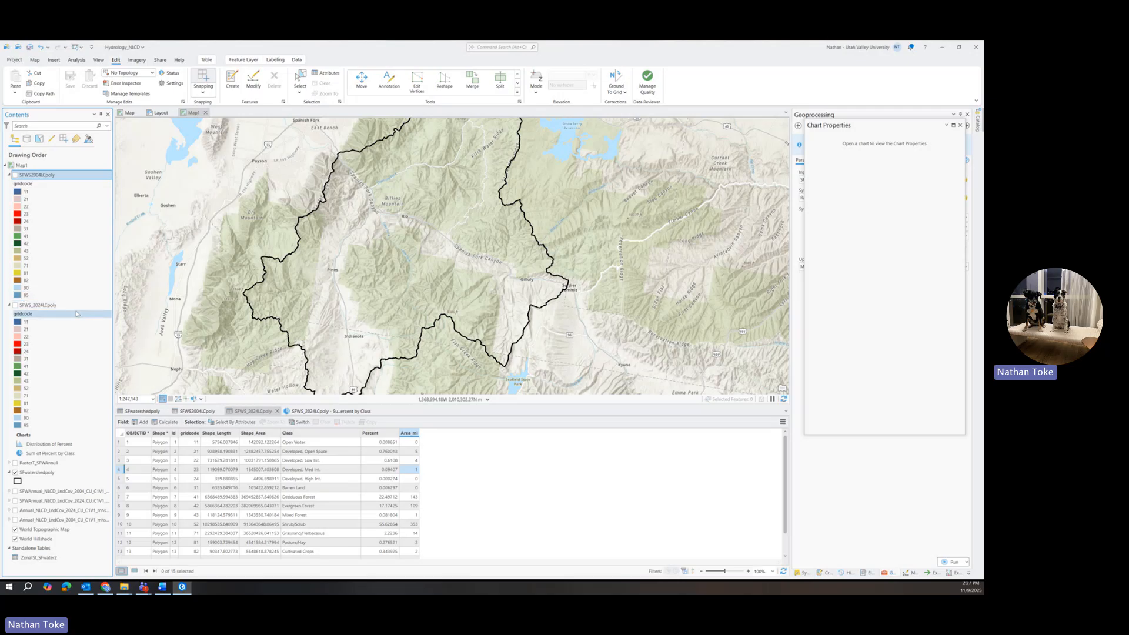
pyautogui.click(9, 175)
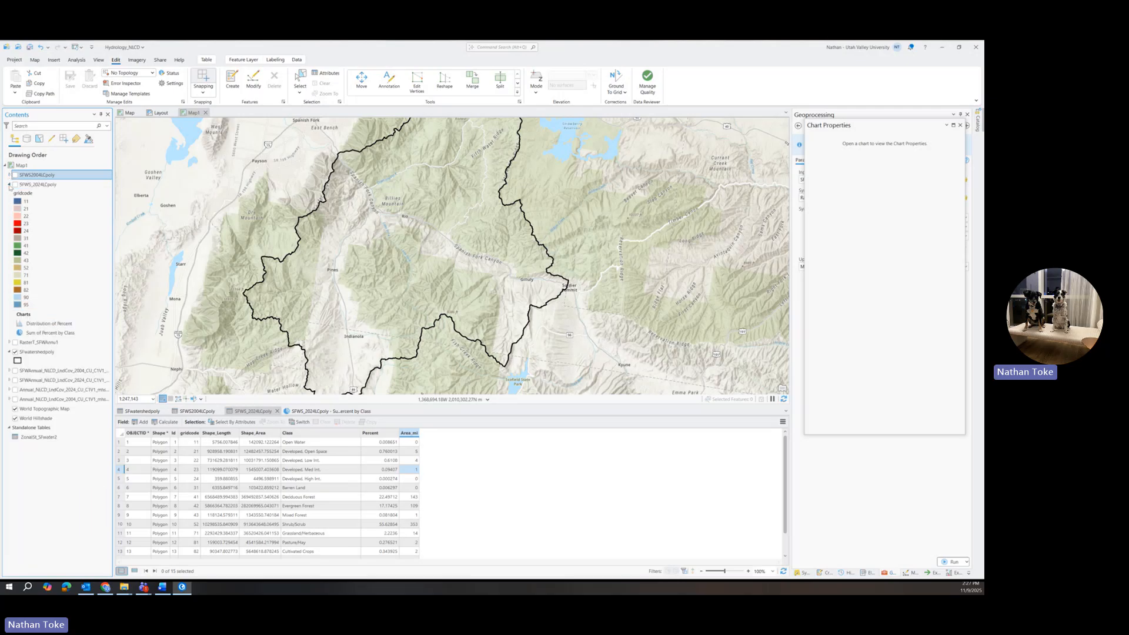
pyautogui.click(8, 184)
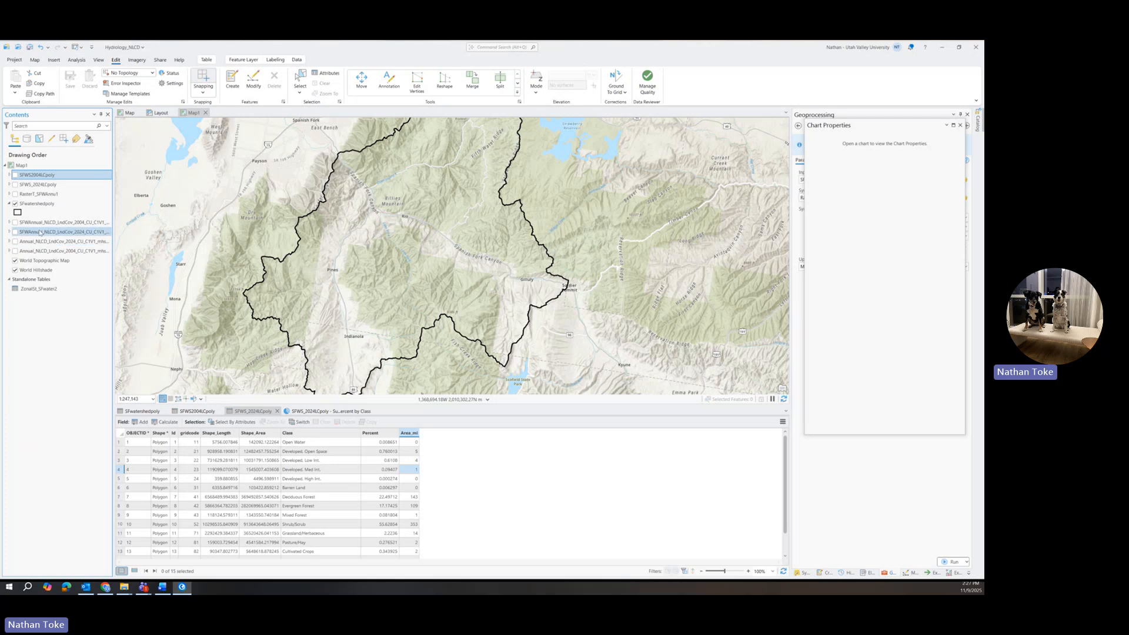
pyautogui.click(15, 233)
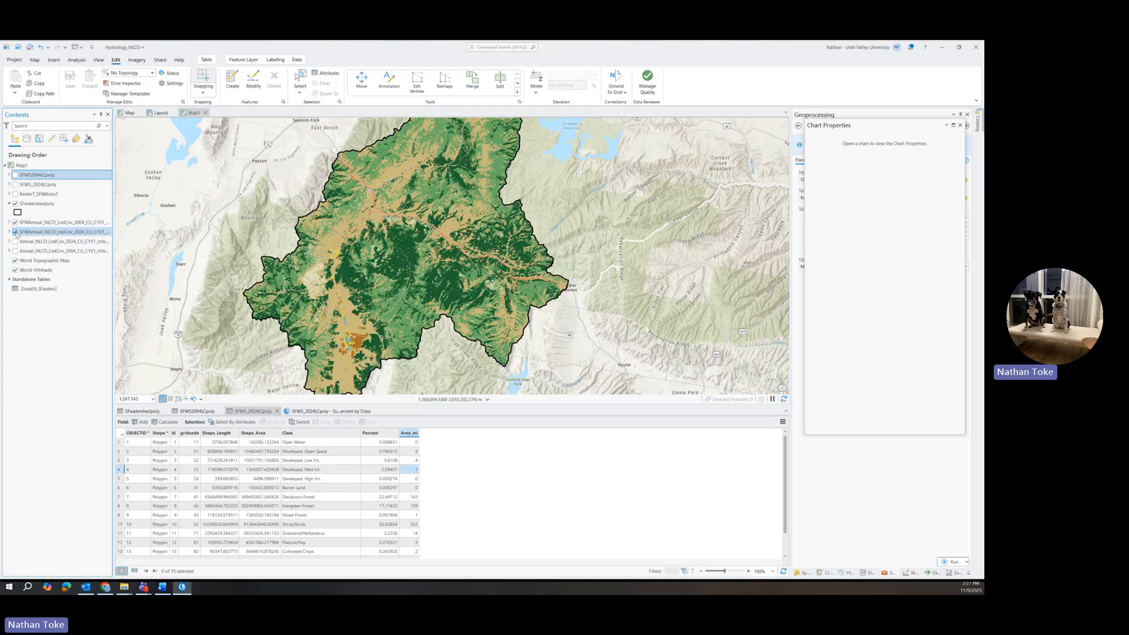
# Open the Raster Calculator tool from the Spatial Analyst Map Algebra toolset.
pyautogui.click(960, 125)
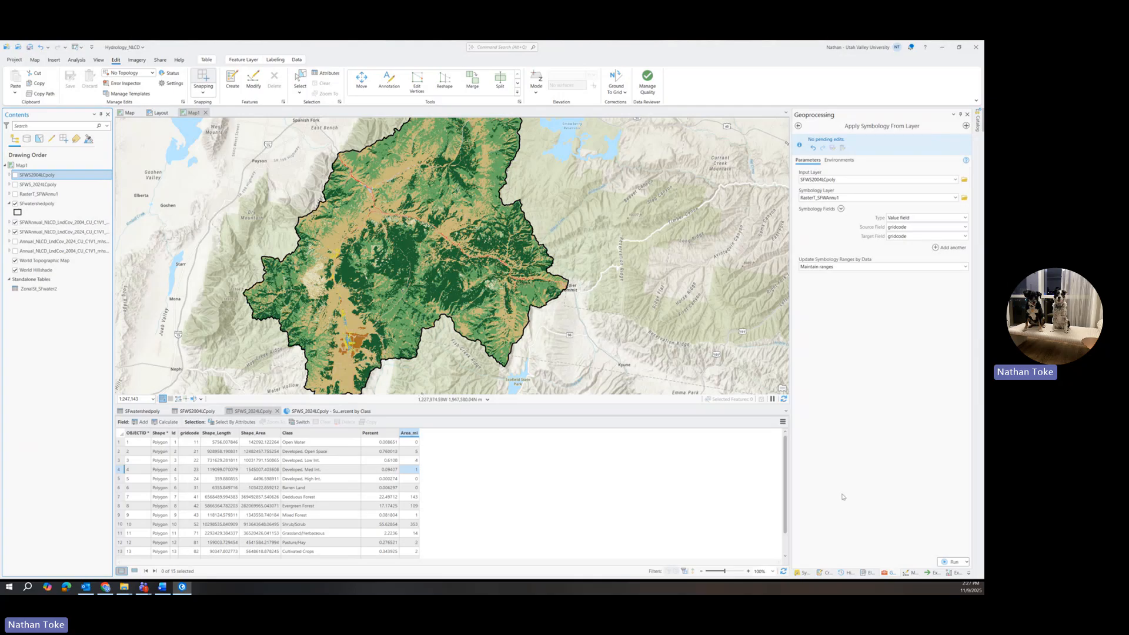
pyautogui.click(888, 574)
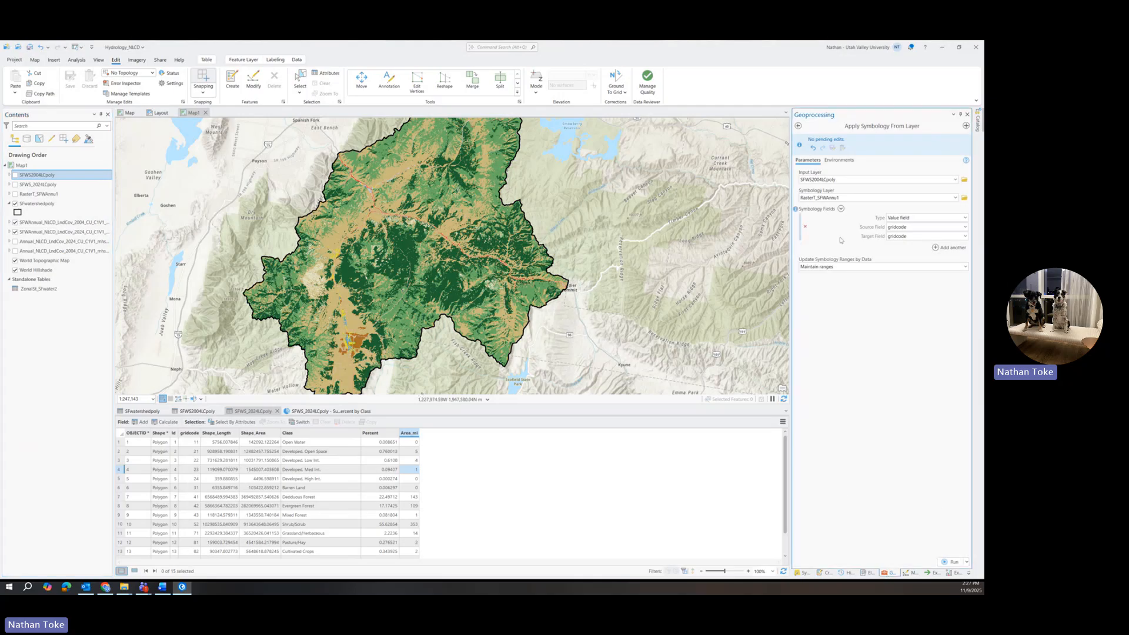
pyautogui.click(799, 126)
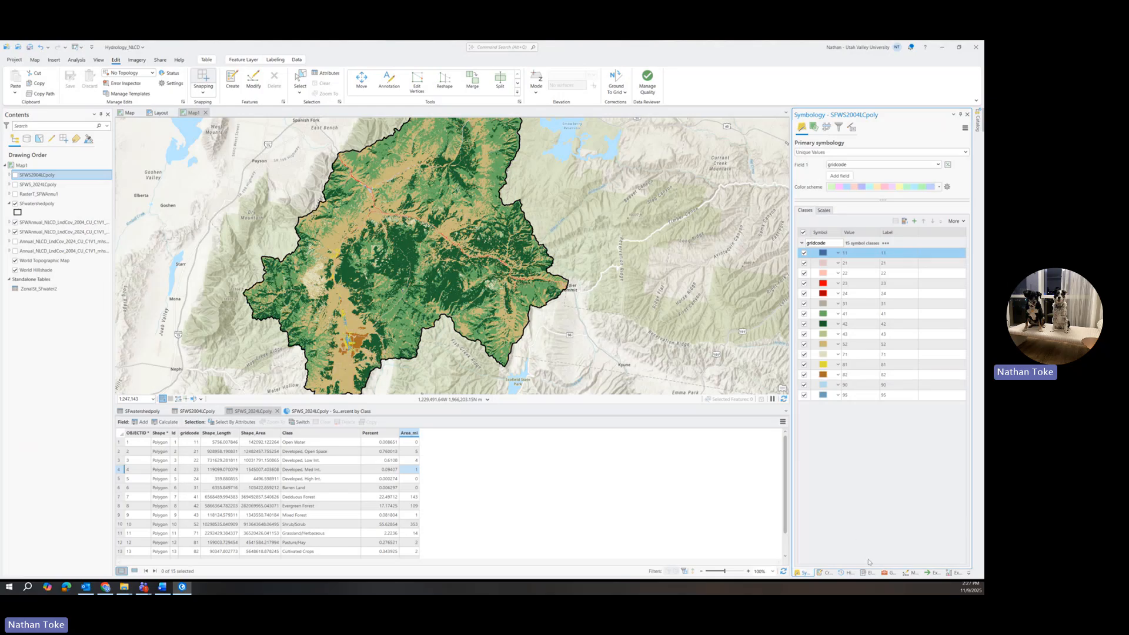
pyautogui.click(889, 572)
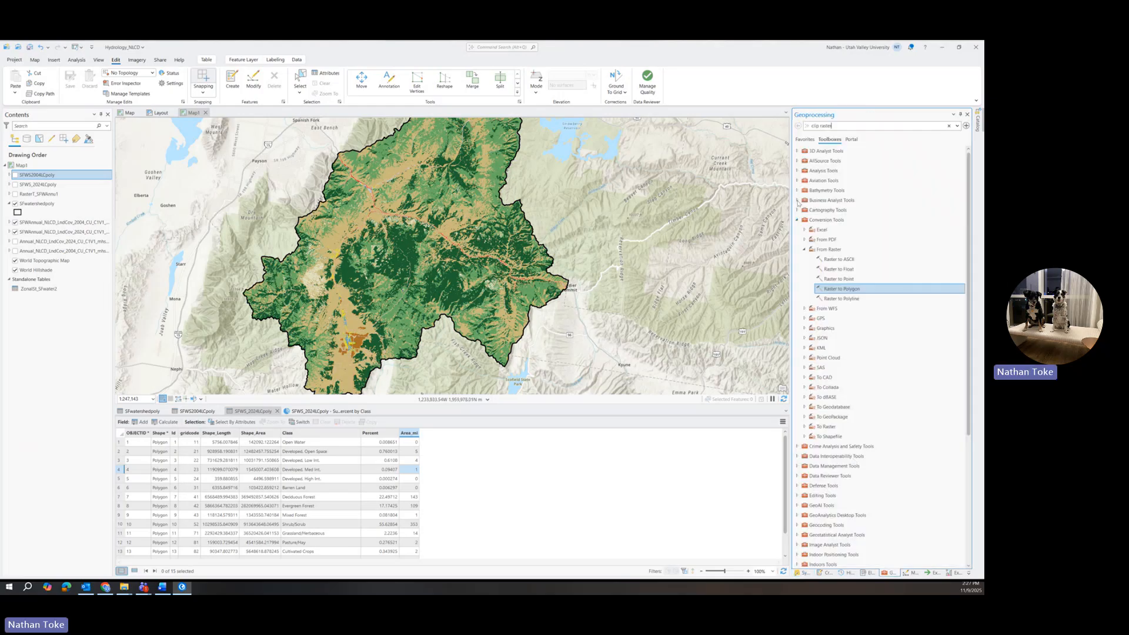
pyautogui.click(798, 220)
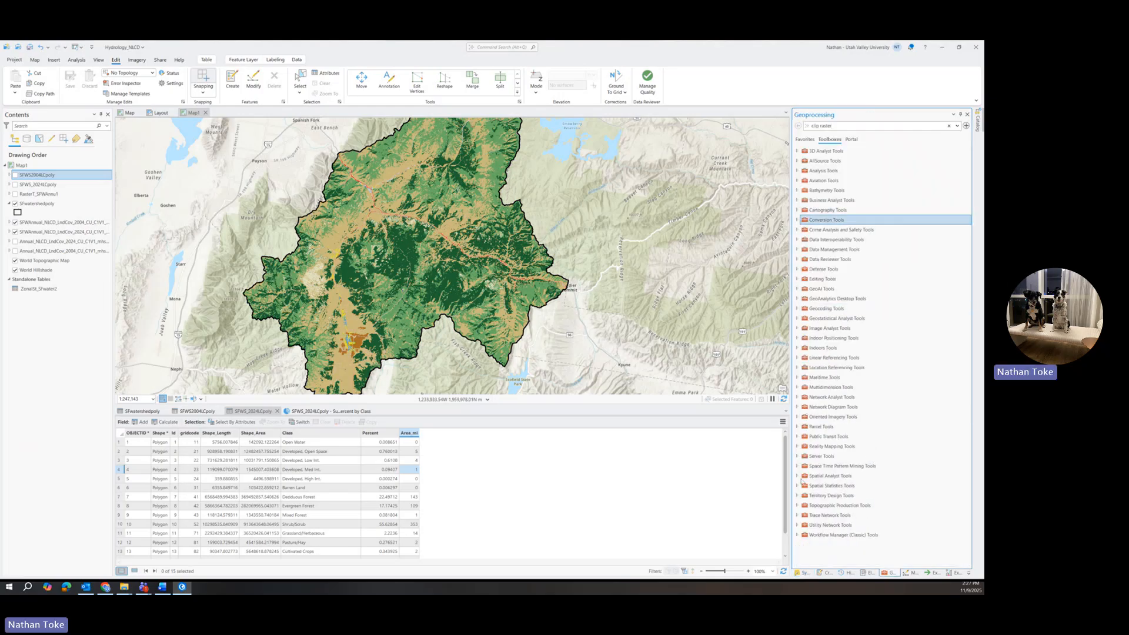
pyautogui.click(798, 476)
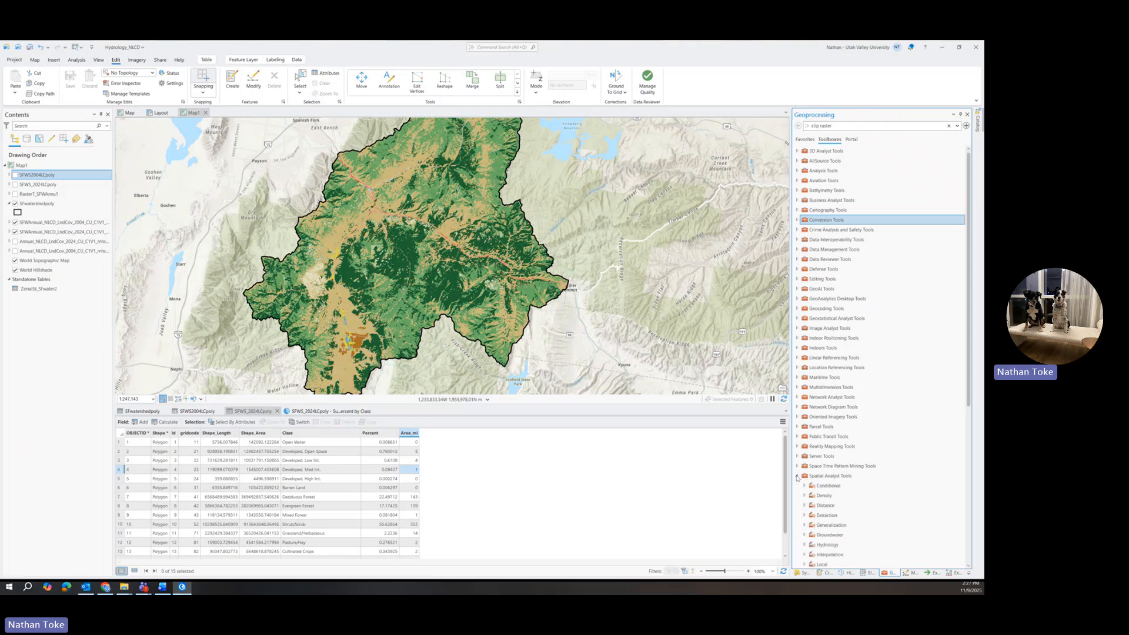
pyautogui.scroll(-2, 830, 479)
pyautogui.scroll(-3, 831, 480)
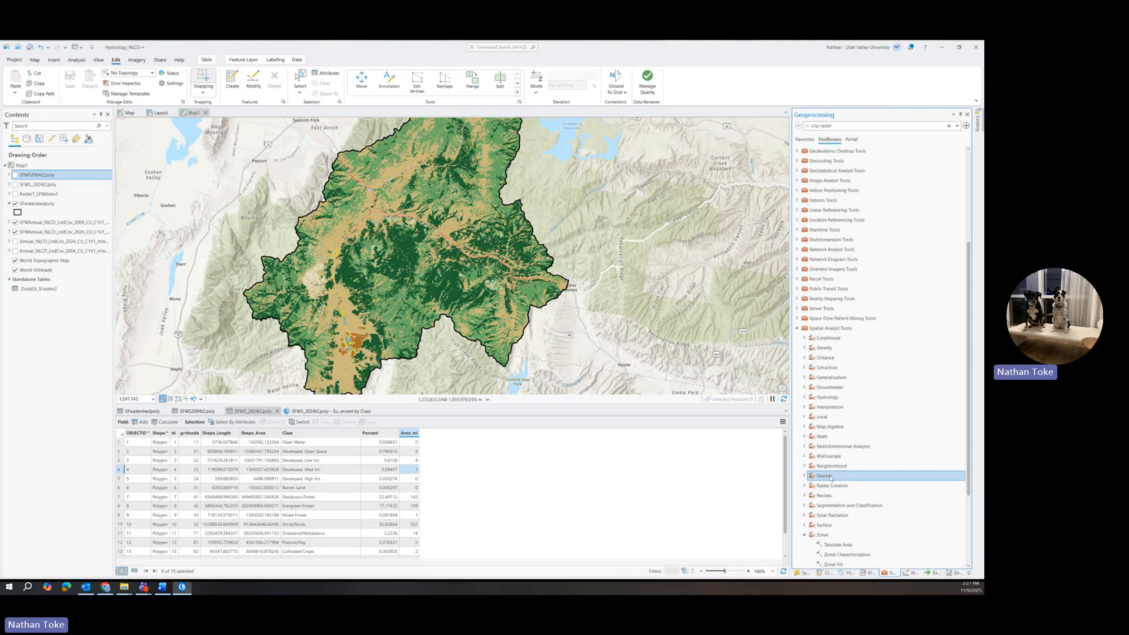
pyautogui.scroll(-2, 831, 479)
pyautogui.click(806, 480)
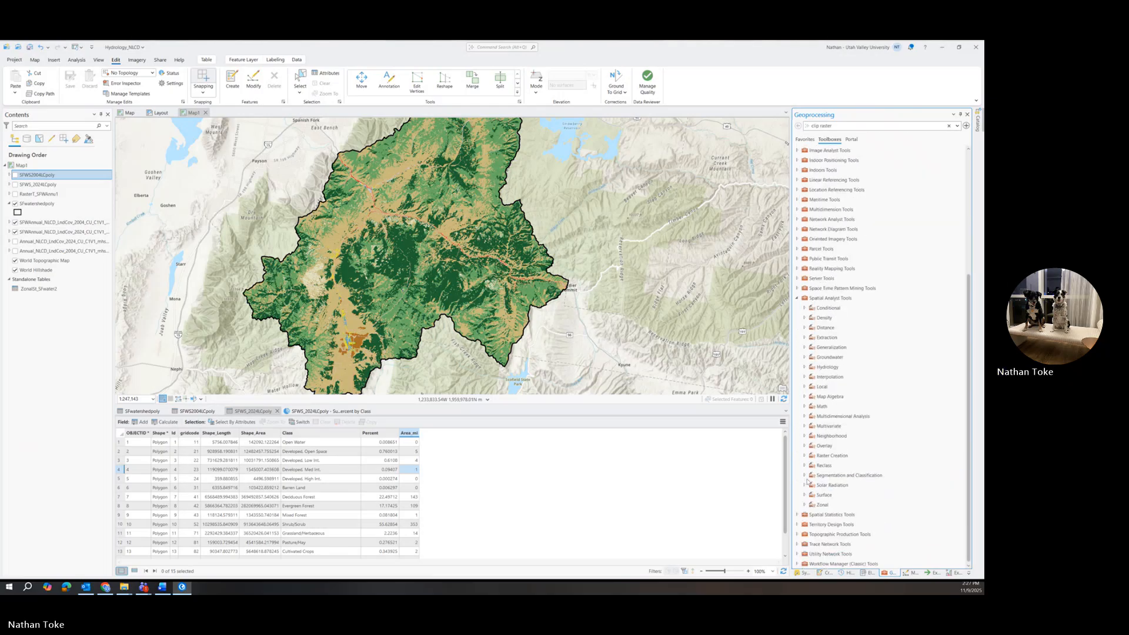
pyautogui.click(804, 397)
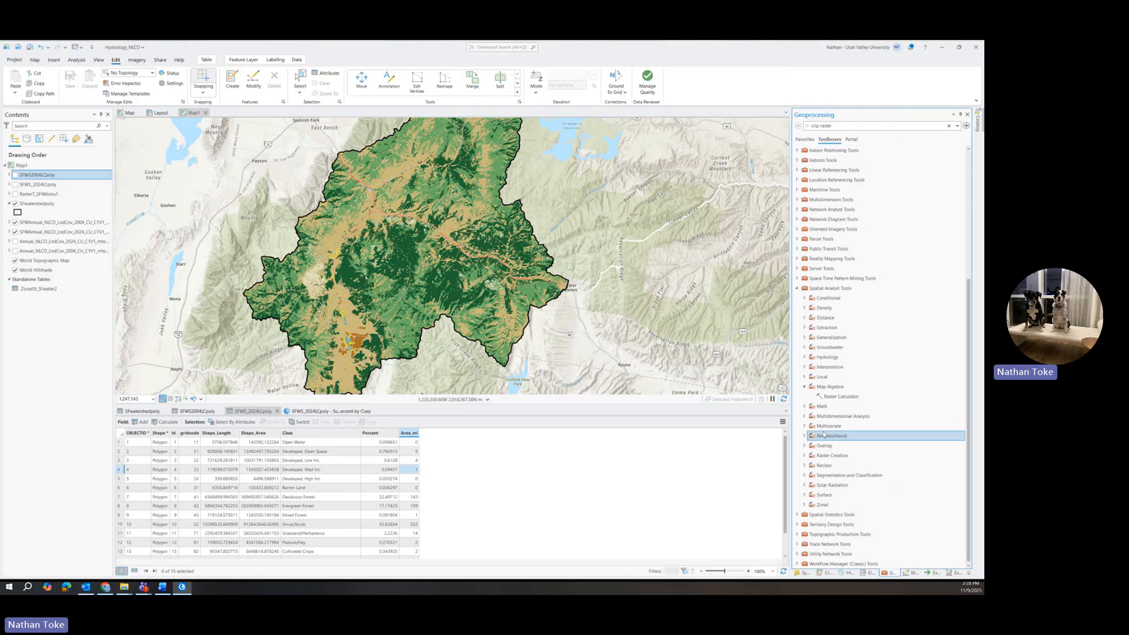
pyautogui.click(840, 397)
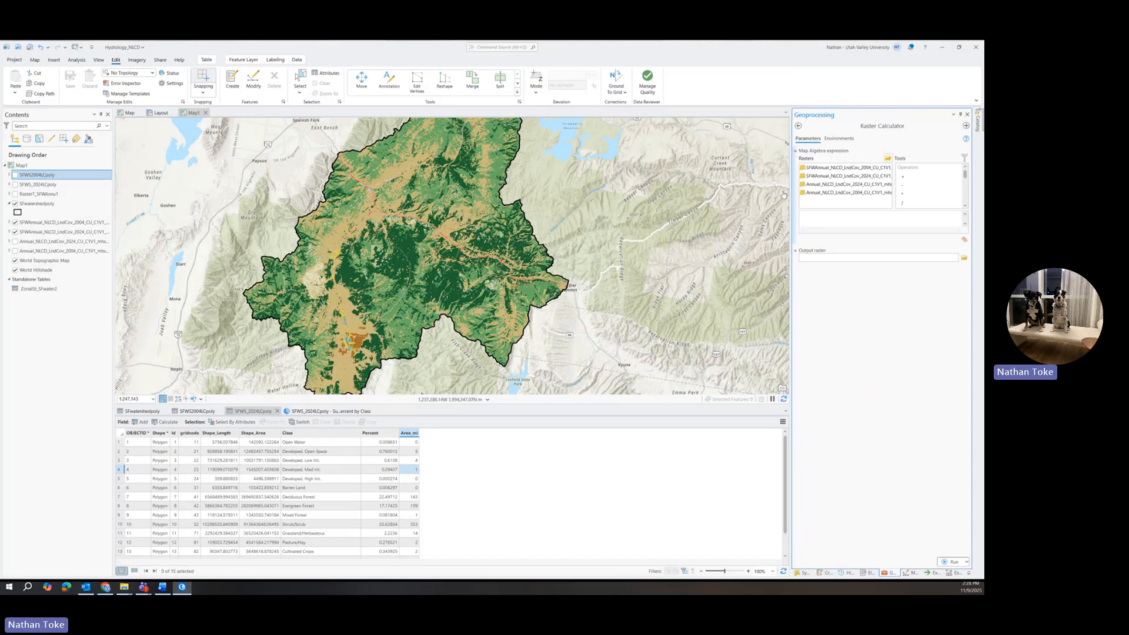
# Widen the Geoprocessing pane and insert the Con function into the map algebra expression.
pyautogui.moveTo(727, 188); pyautogui.dragTo(713, 189)
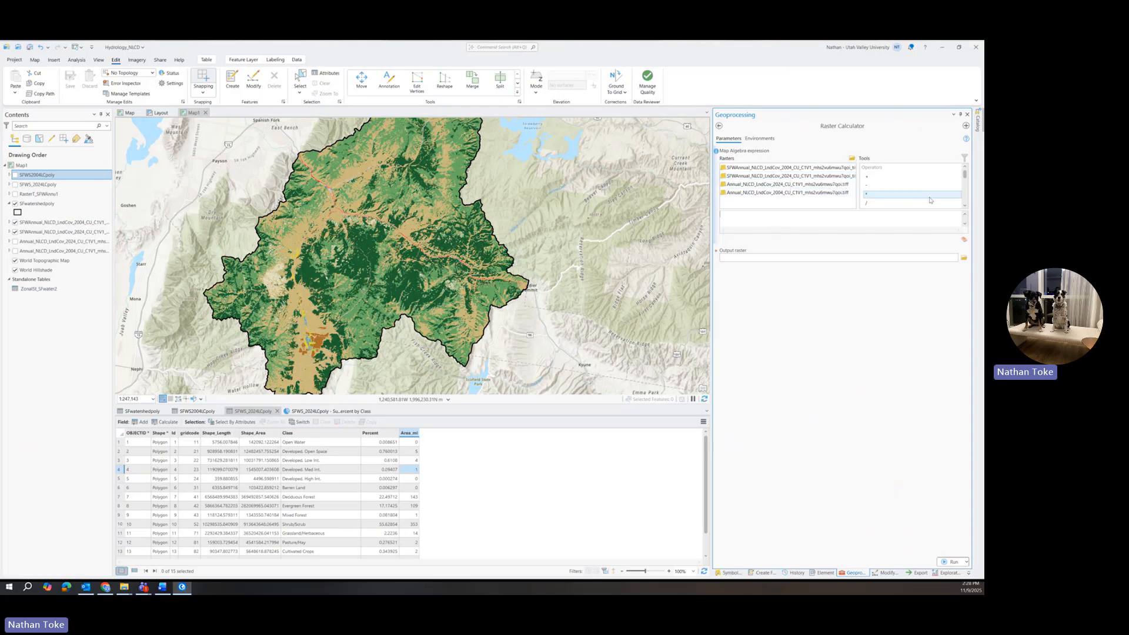
pyautogui.click(965, 206)
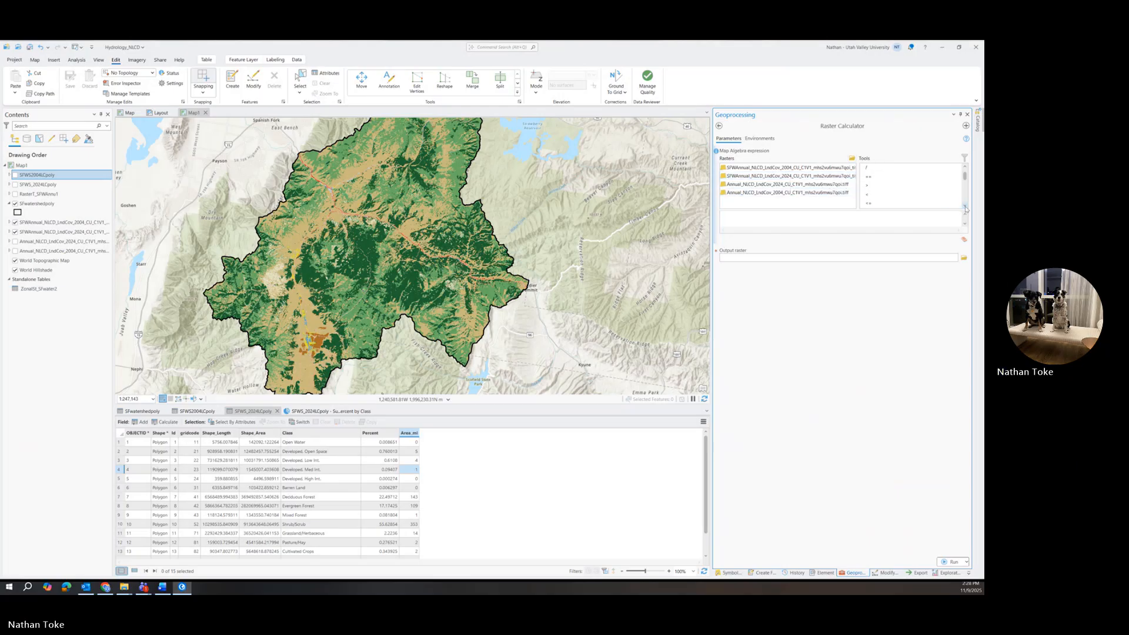
pyautogui.scroll(-3, 876, 183)
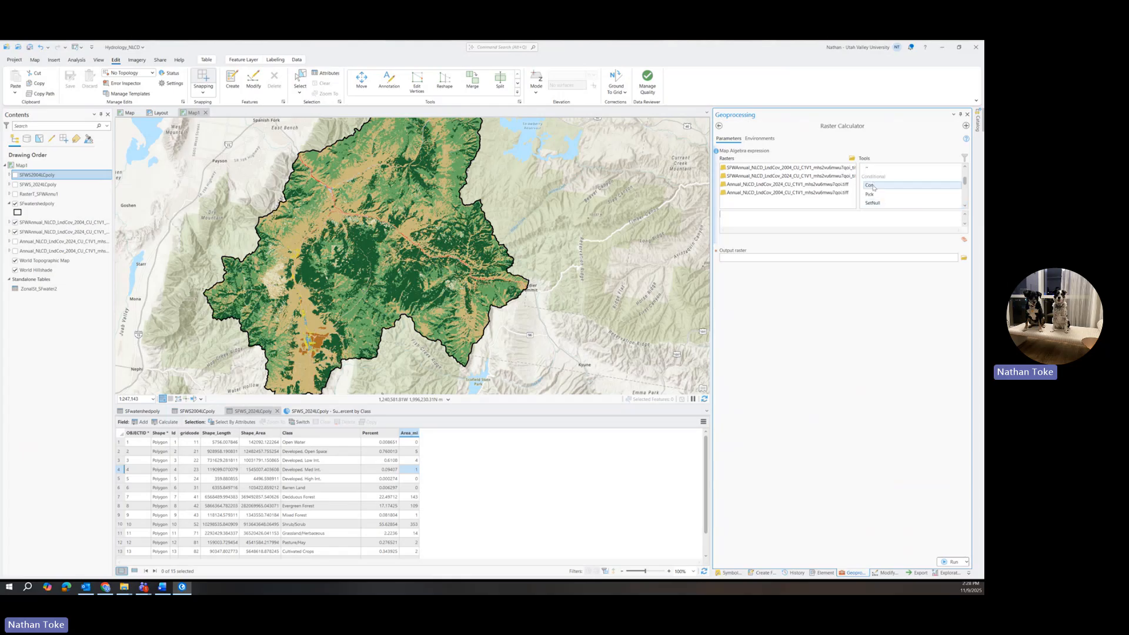
pyautogui.click(965, 206)
pyautogui.click(965, 206)
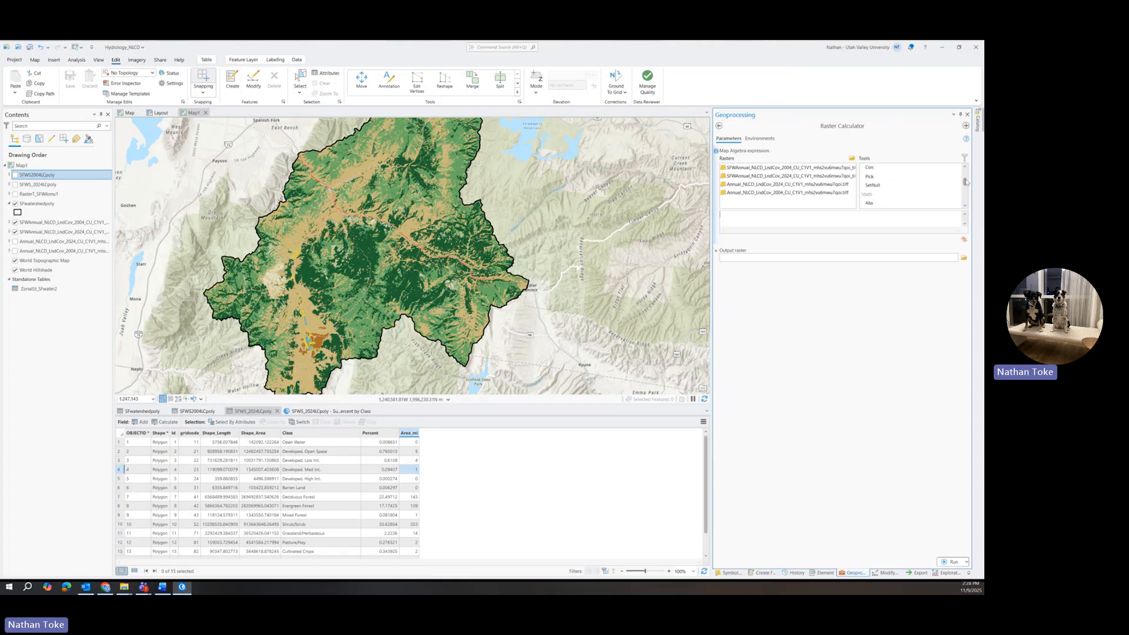
pyautogui.scroll(4, 966, 182)
pyautogui.click(964, 206)
pyautogui.click(965, 205)
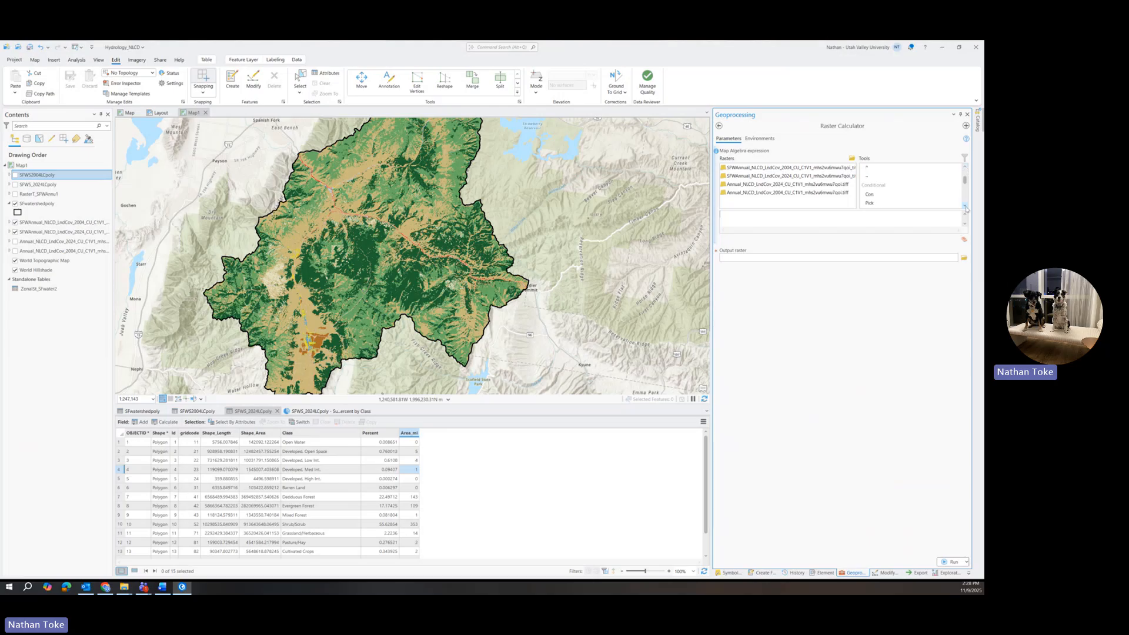
pyautogui.doubleClick(877, 195)
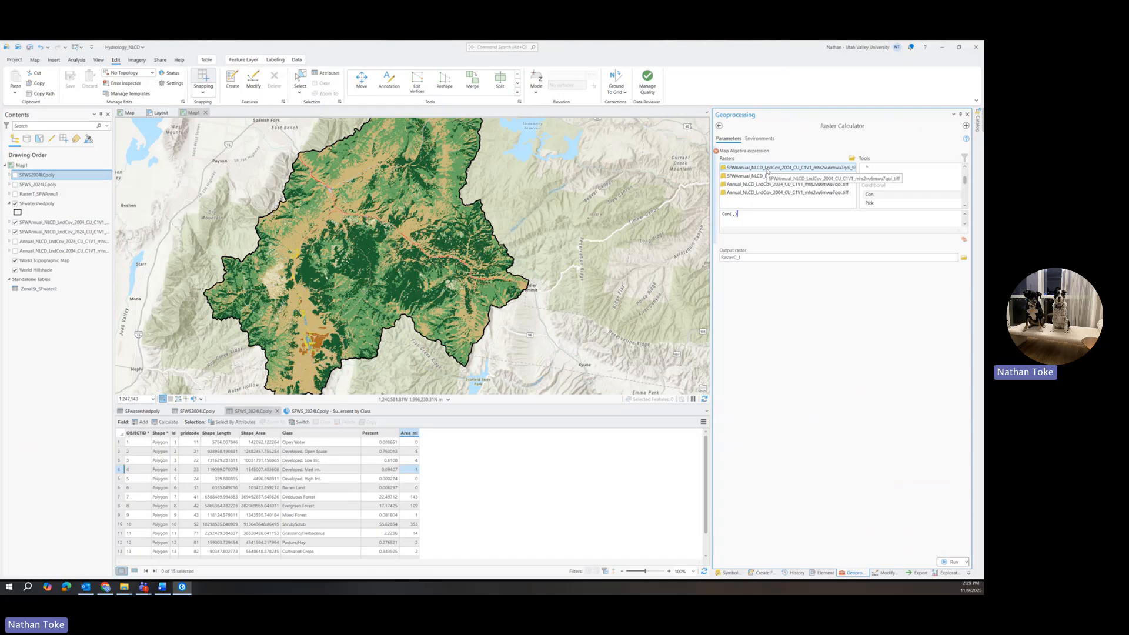
# Build the Con condition comparing the 2024 SFWannual NLCD raster as not equal (!=) to the 2004 SFWannual NLCD raster.
pyautogui.doubleClick(769, 176)
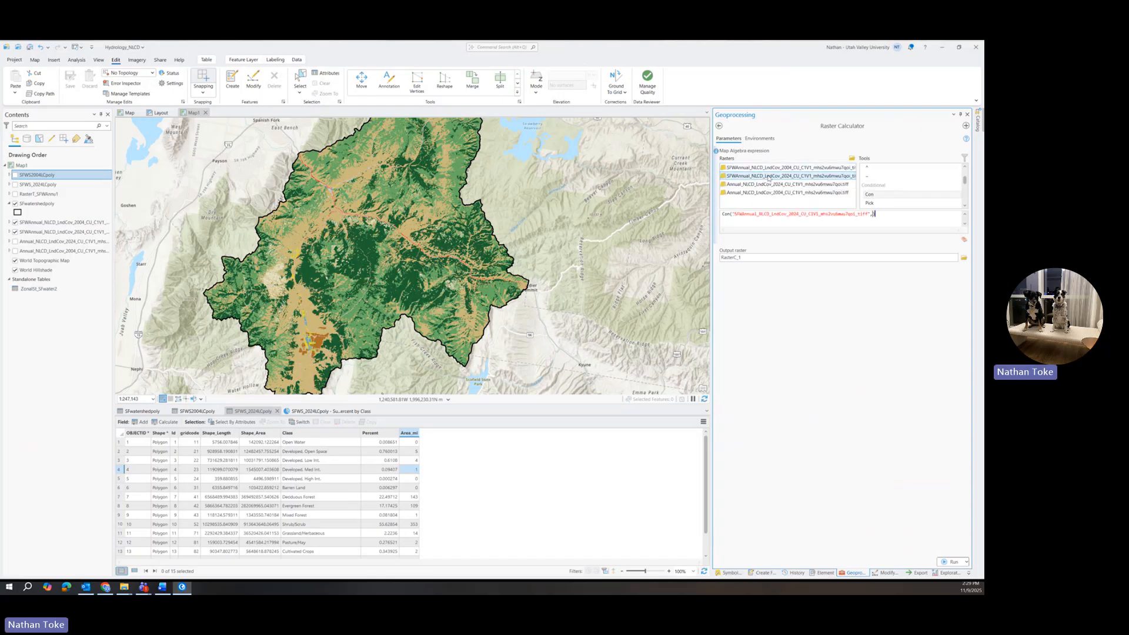
pyautogui.click(873, 214)
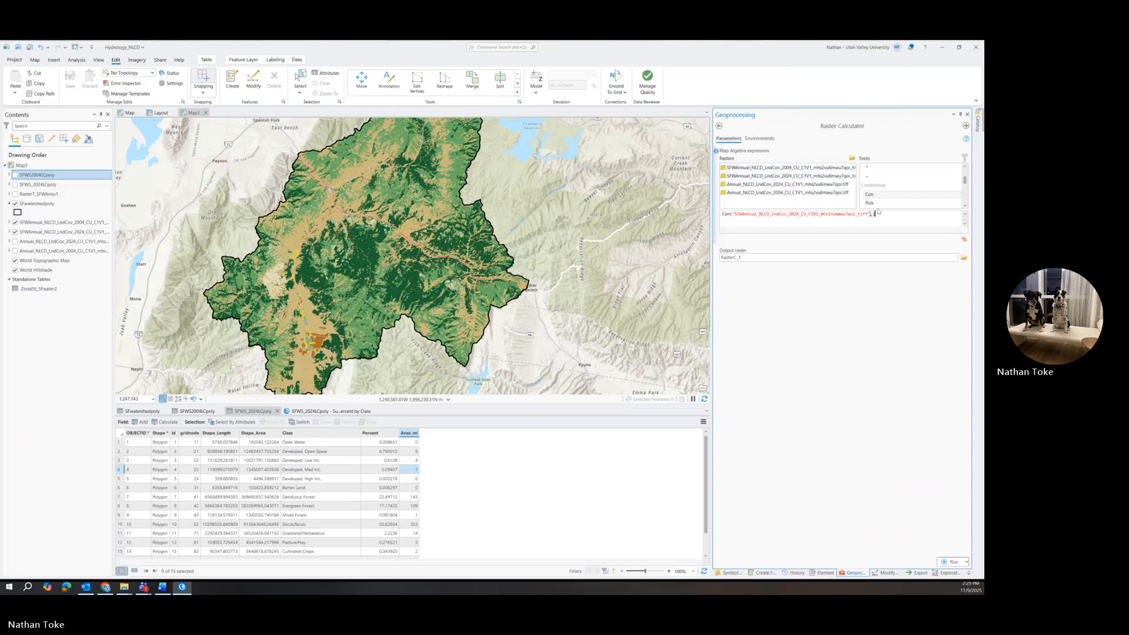
pyautogui.scroll(3, 872, 186)
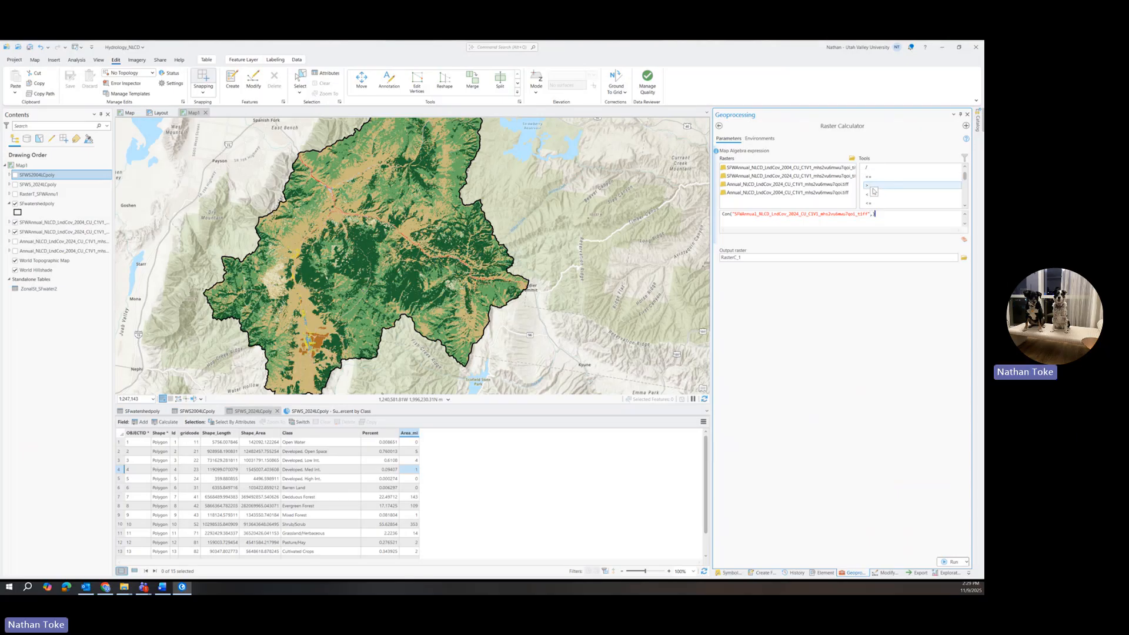
pyautogui.scroll(2, 872, 190)
pyautogui.scroll(-1, 874, 192)
pyautogui.scroll(-1, 872, 203)
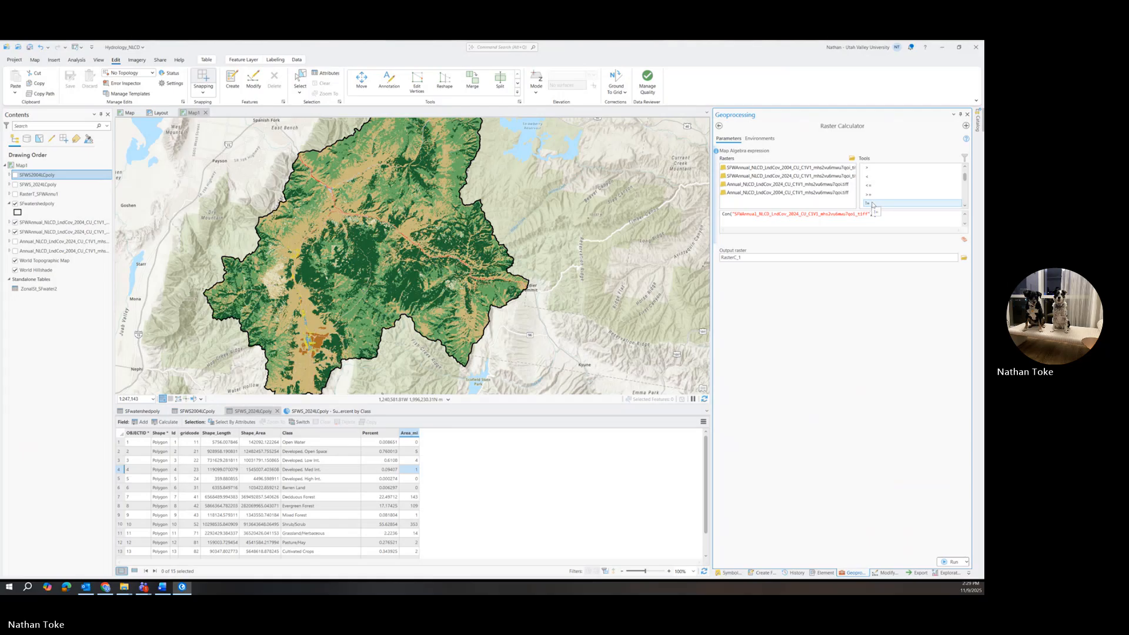
pyautogui.doubleClick(873, 203)
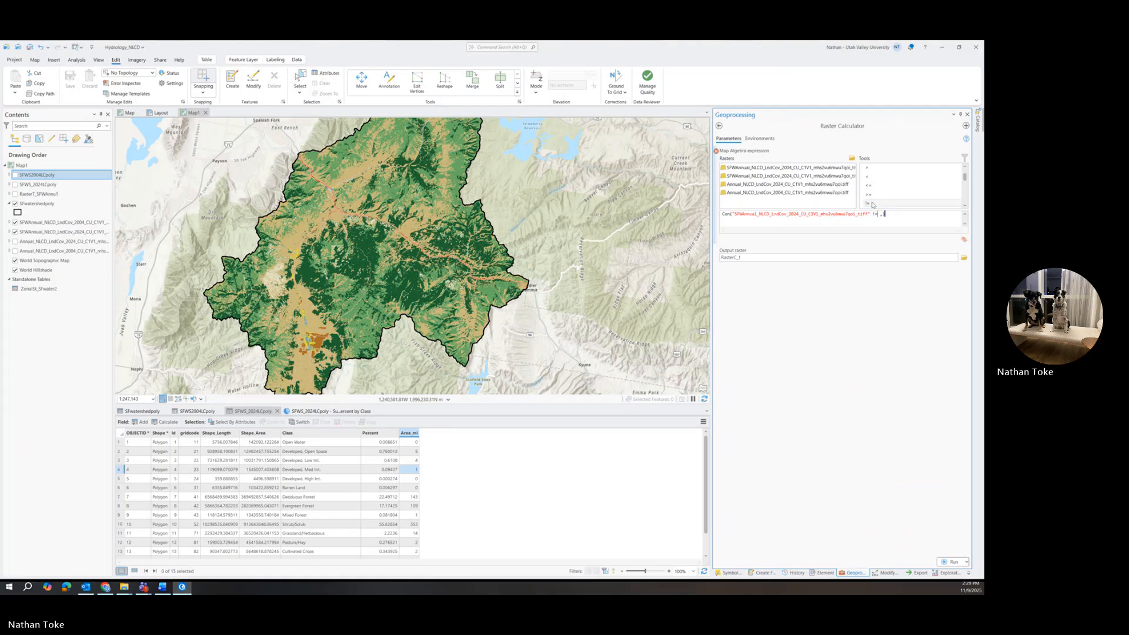
pyautogui.doubleClick(807, 170)
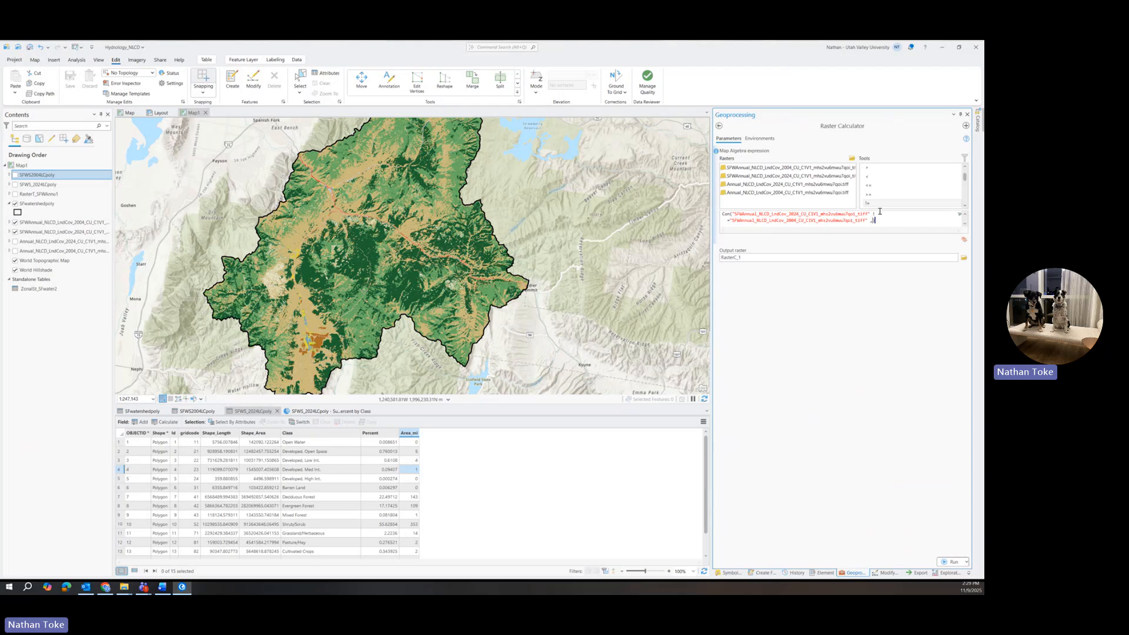
# Complete the Con expression with 1 as the true value and 0 as the false value.
pyautogui.write('1')
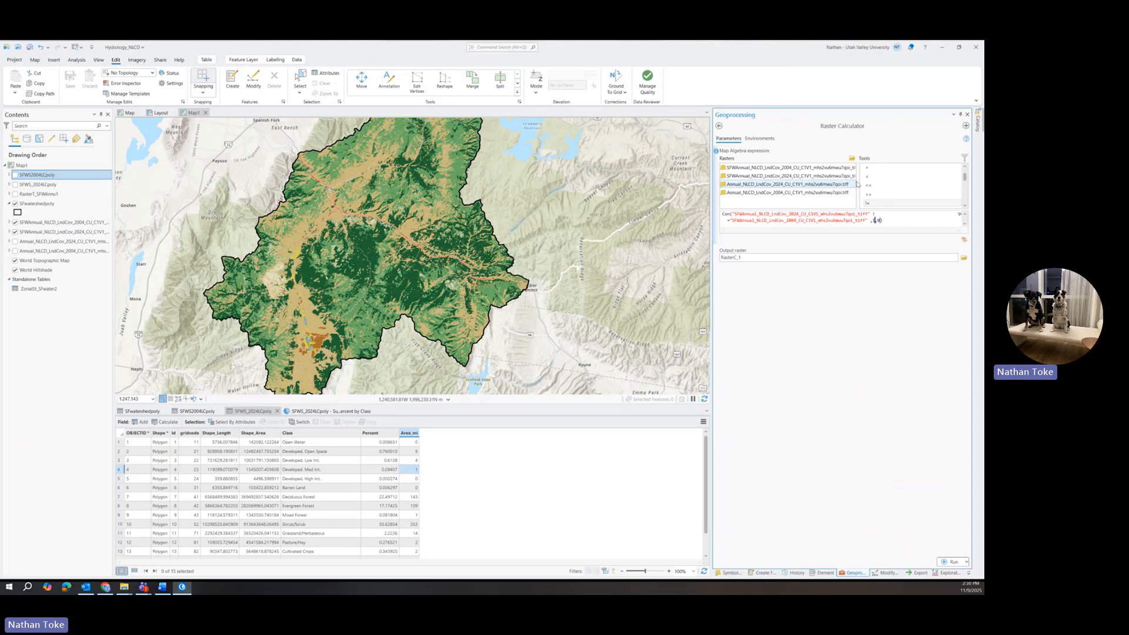
pyautogui.scroll(3, 871, 187)
pyautogui.scroll(-3, 870, 187)
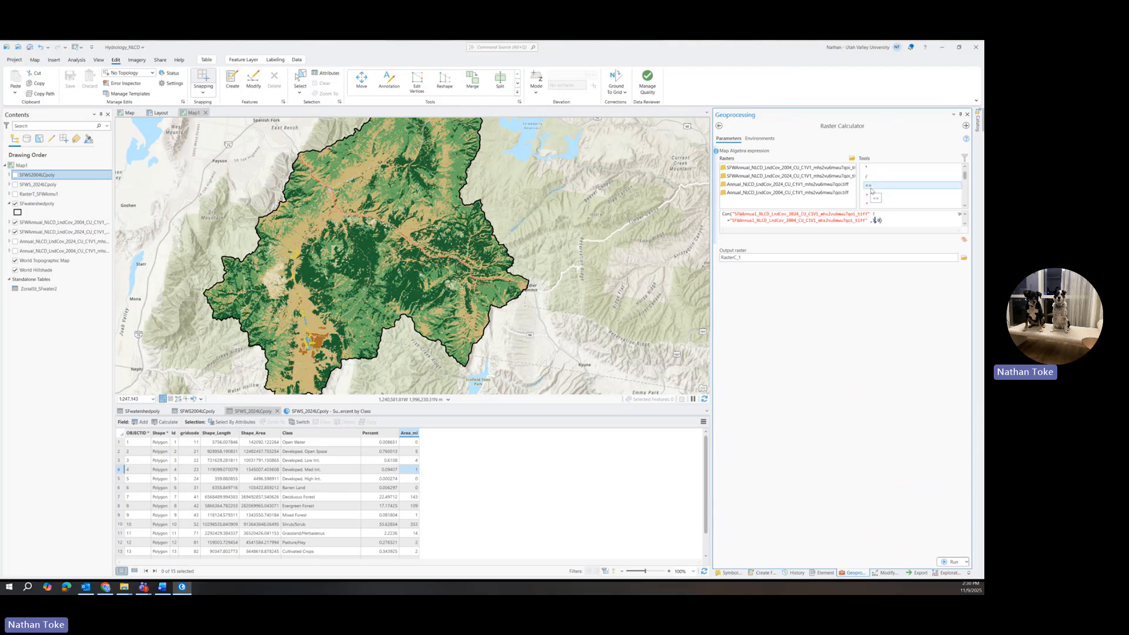
# Name the output raster Change_SFWS20 and run the Raster Calculator.
pyautogui.click(768, 257)
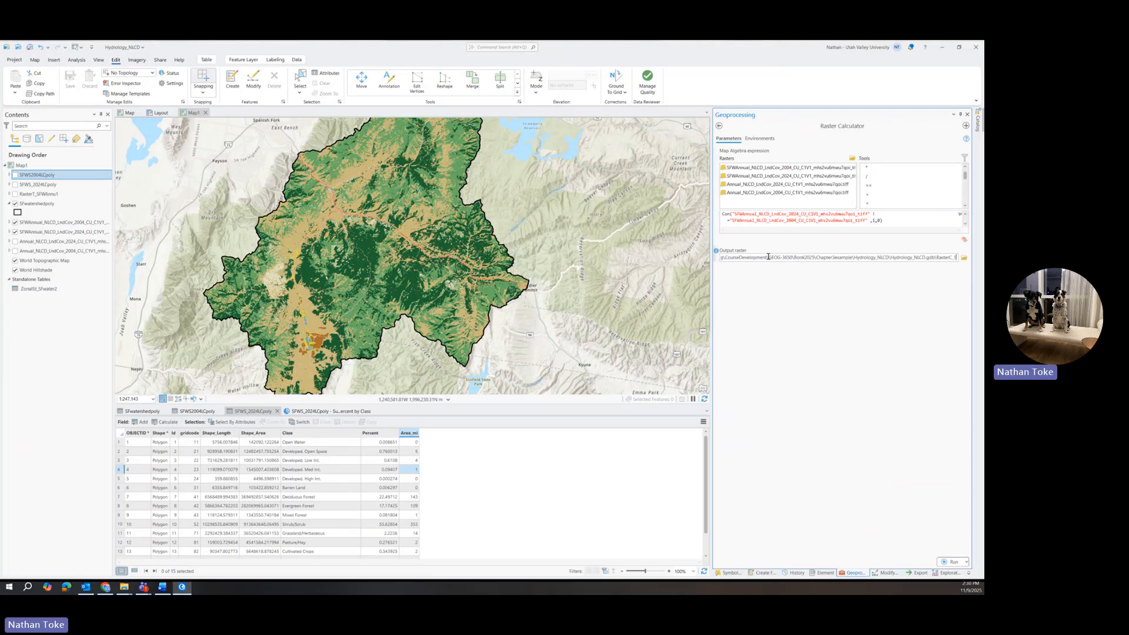
pyautogui.doubleClick(940, 258)
pyautogui.write('F')
pyautogui.press('BackSpace')
pyautogui.write('Change_SFWS20')
pyautogui.click(953, 562)
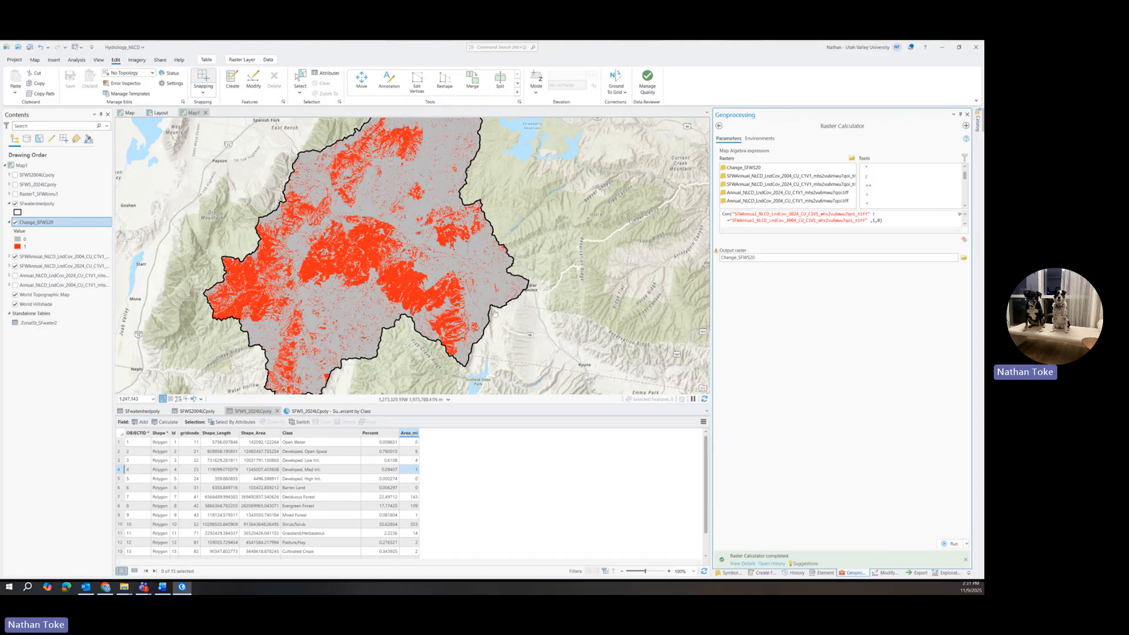
# Clear the map algebra expression in the Raster Calculator.
pyautogui.scroll(-3, 397, 232)
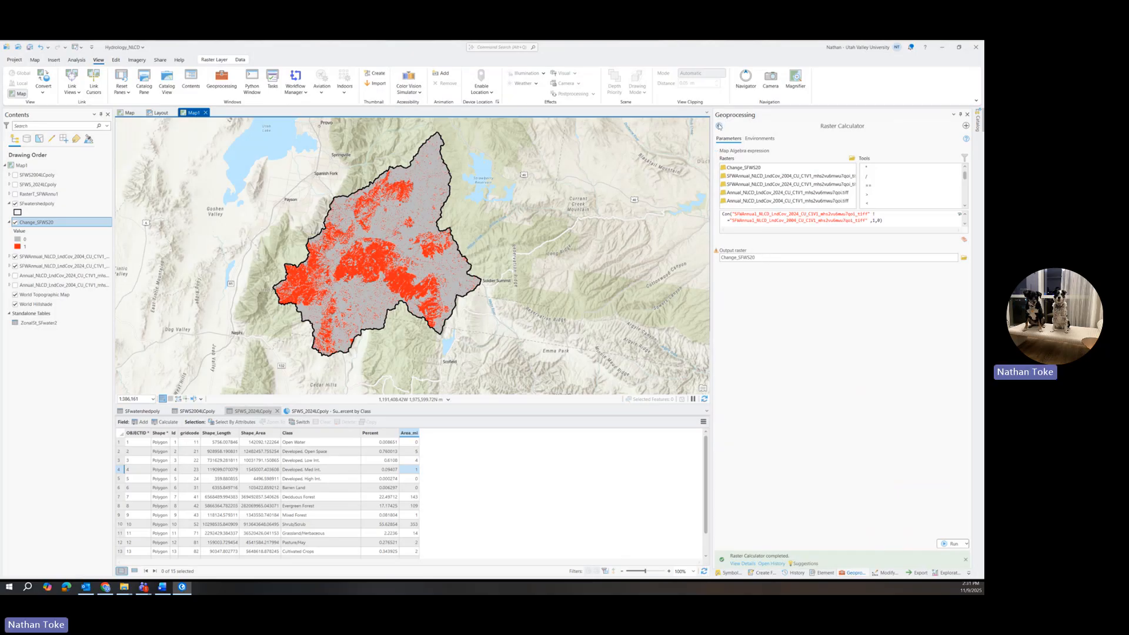
pyautogui.moveTo(883, 220); pyautogui.dragTo(670, 218)
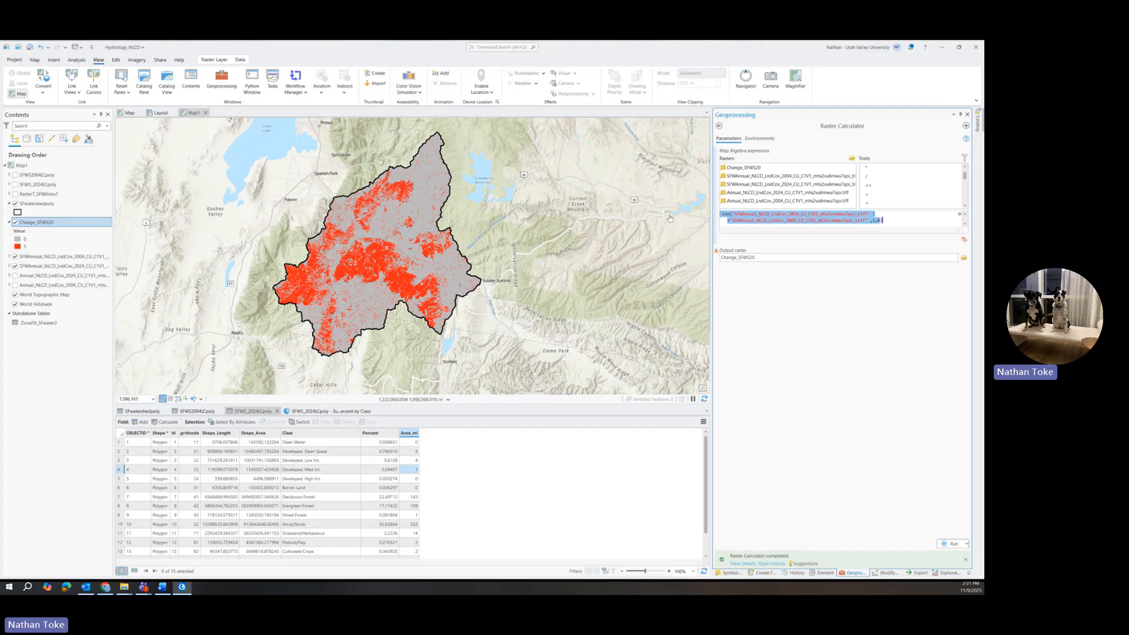
pyautogui.press('BackSpace')
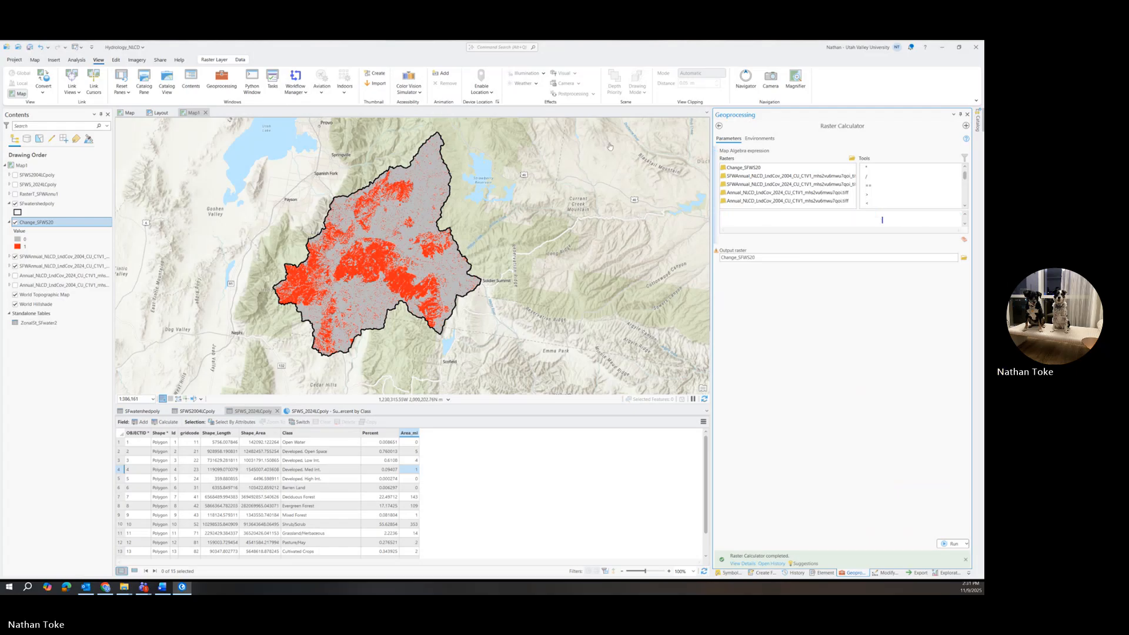
# Start a new Con expression in the Raster Calculator using the Change_SFWS20 raster.
pyautogui.click(966, 206)
pyautogui.click(966, 206)
pyautogui.click(965, 206)
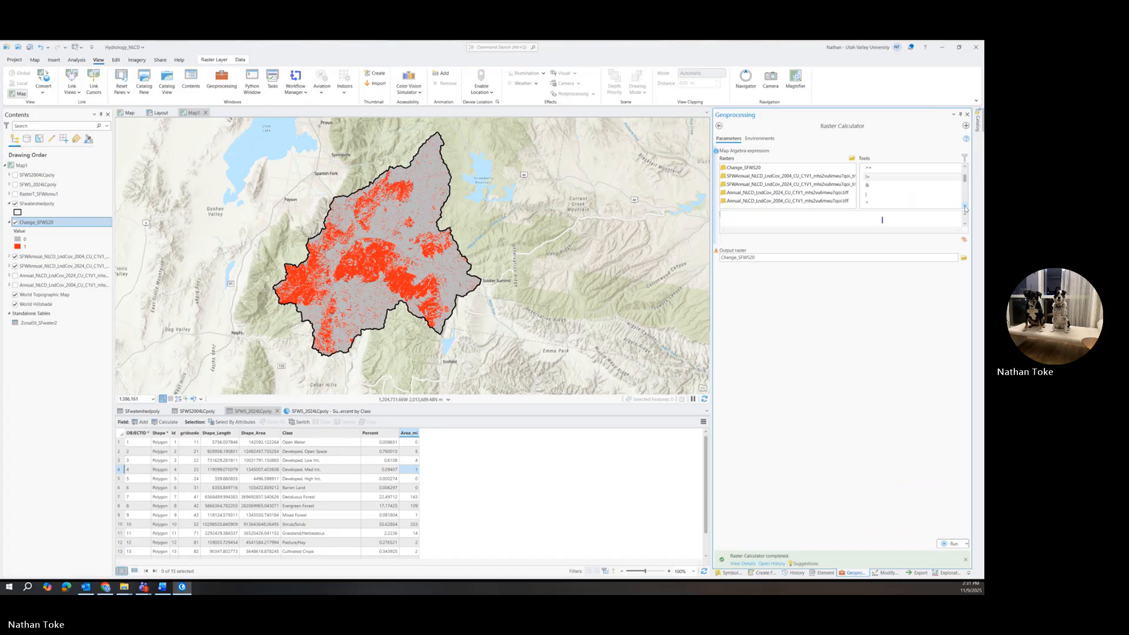
pyautogui.click(965, 207)
pyautogui.click(966, 207)
pyautogui.click(965, 207)
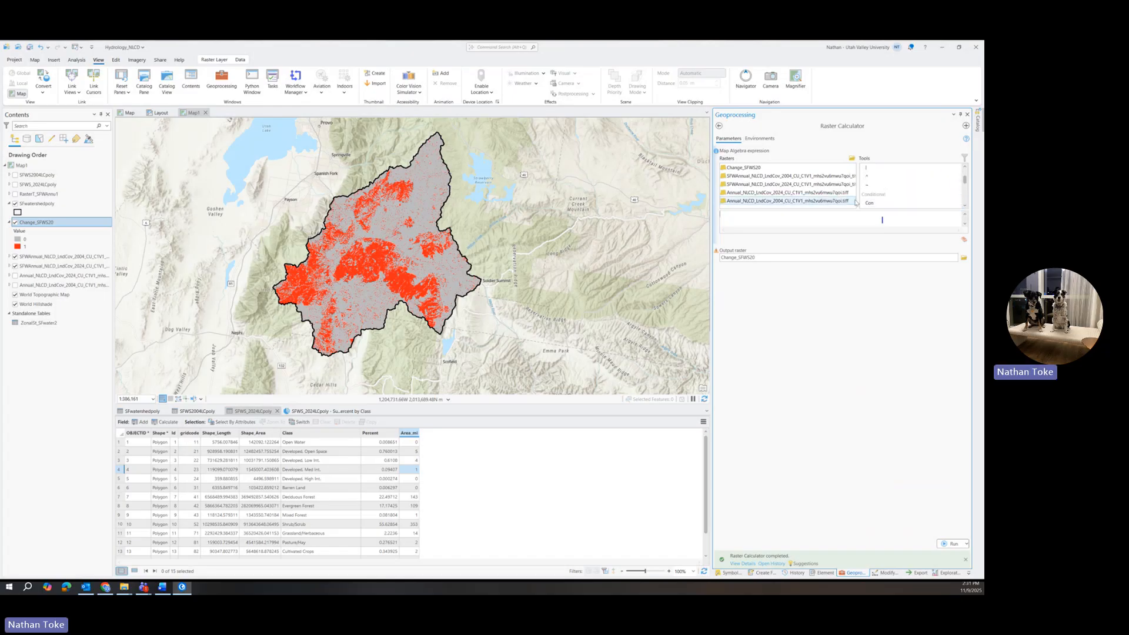
pyautogui.doubleClick(871, 204)
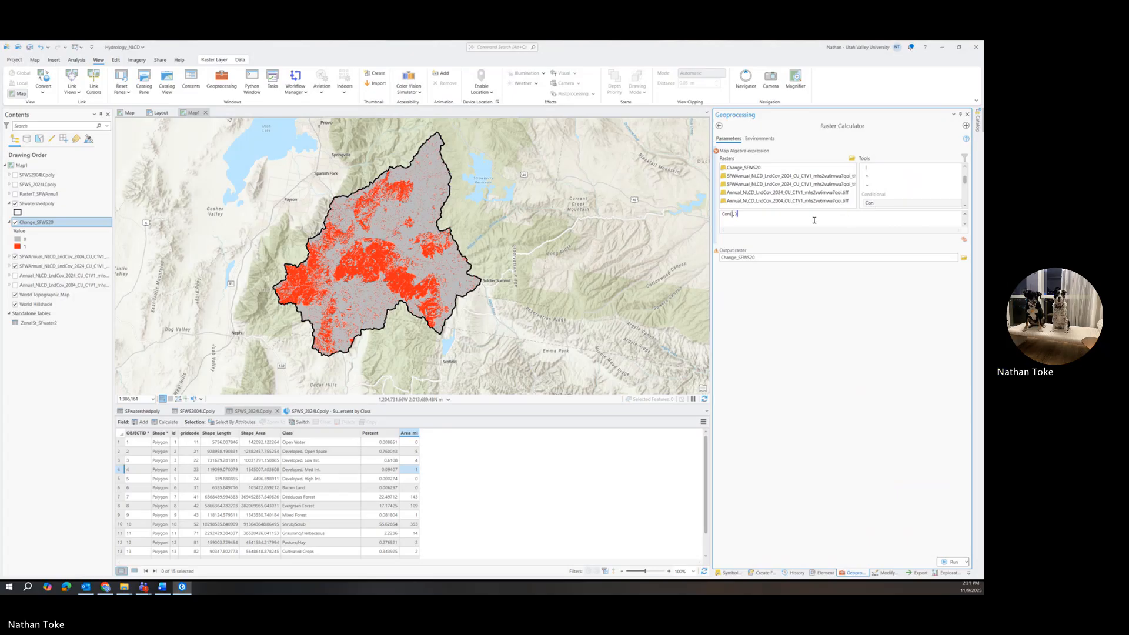
pyautogui.doubleClick(745, 168)
pyautogui.scroll(2, 883, 188)
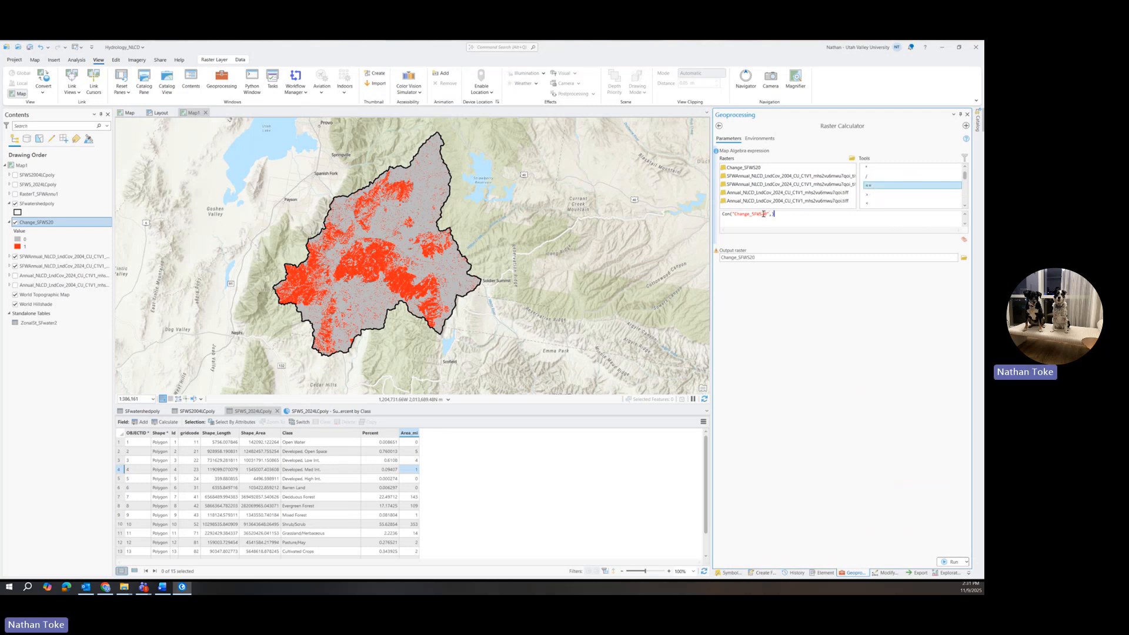
# Complete the condition as equal to 1 and add the 2024 SFWannual NLCD raster as the true value.
pyautogui.doubleClick(868, 186)
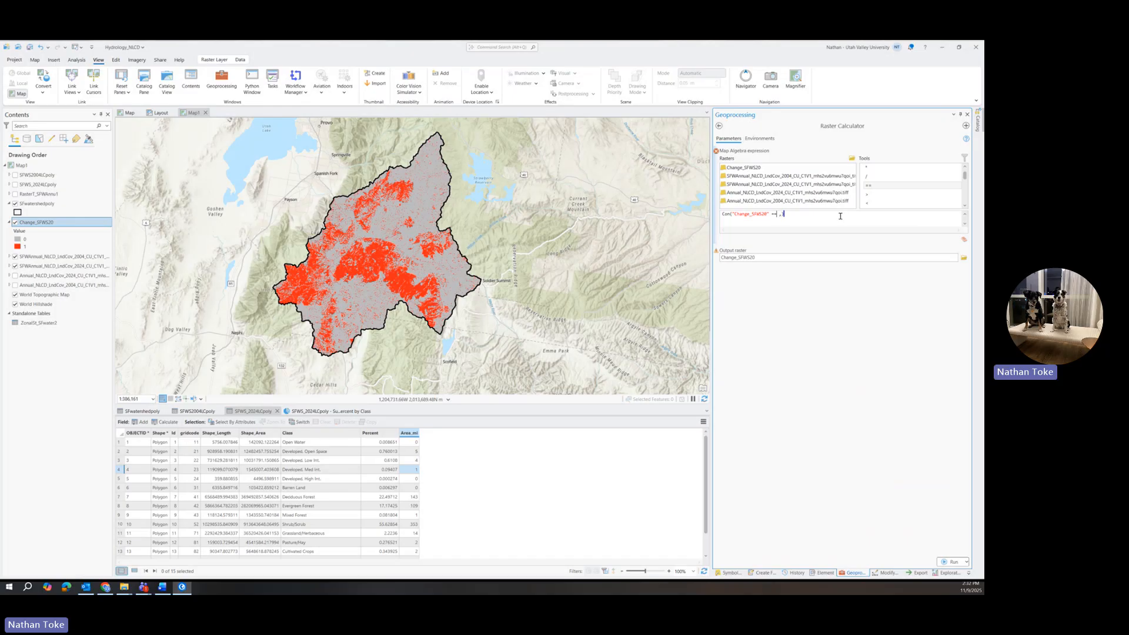
pyautogui.write('1')
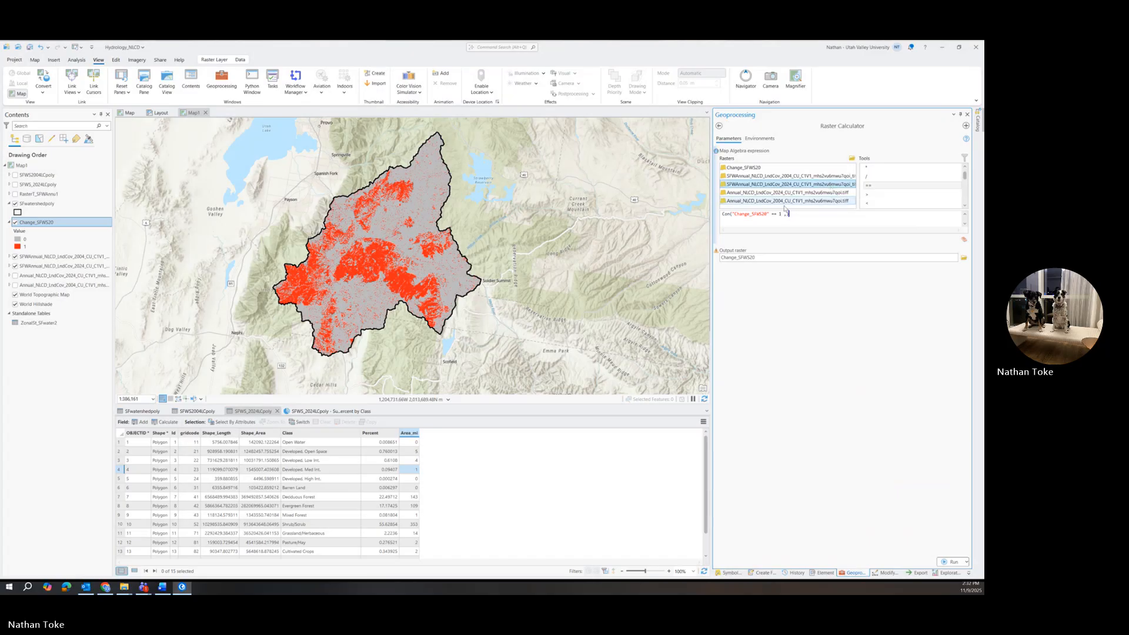
pyautogui.write(',')
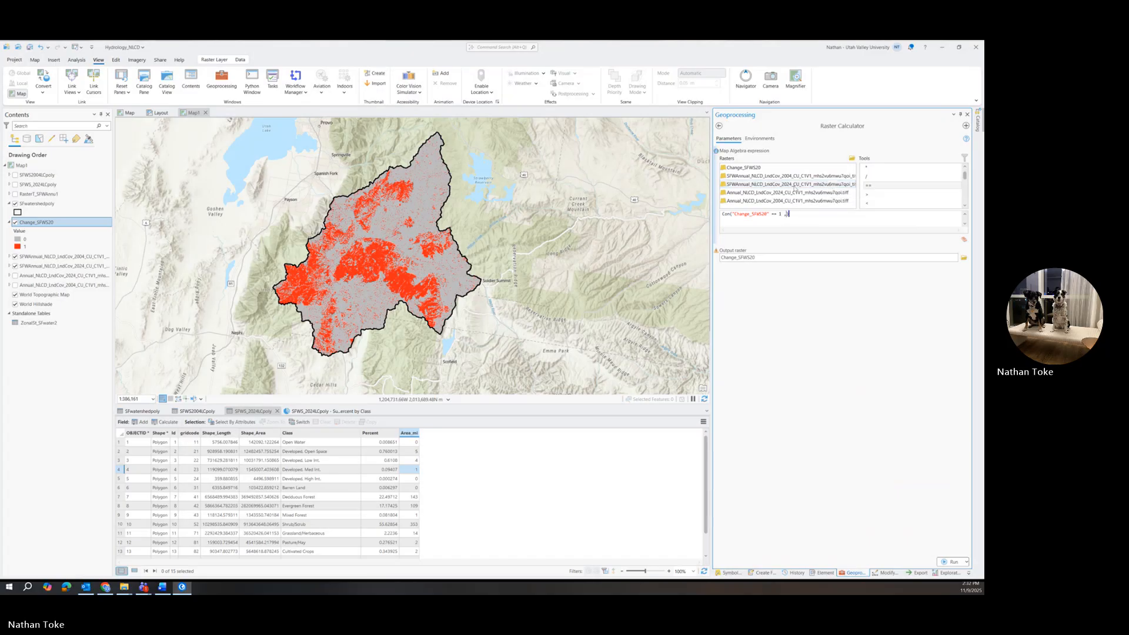
pyautogui.doubleClick(796, 185)
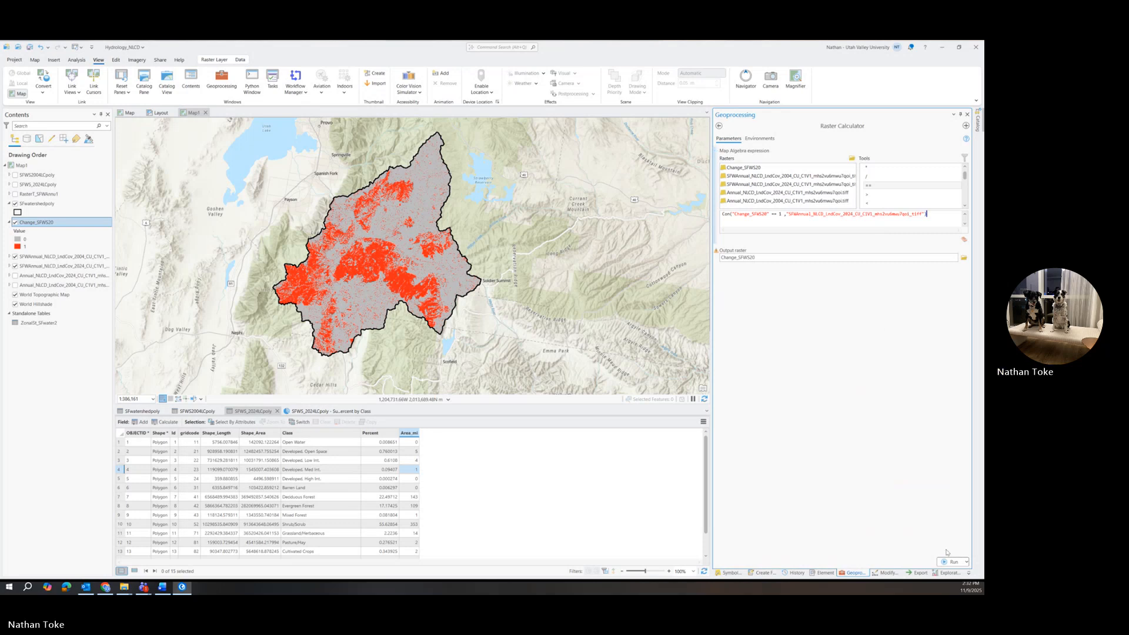
# Name the output raster ChangedTO2024 and run the Raster Calculator.
pyautogui.click(757, 257)
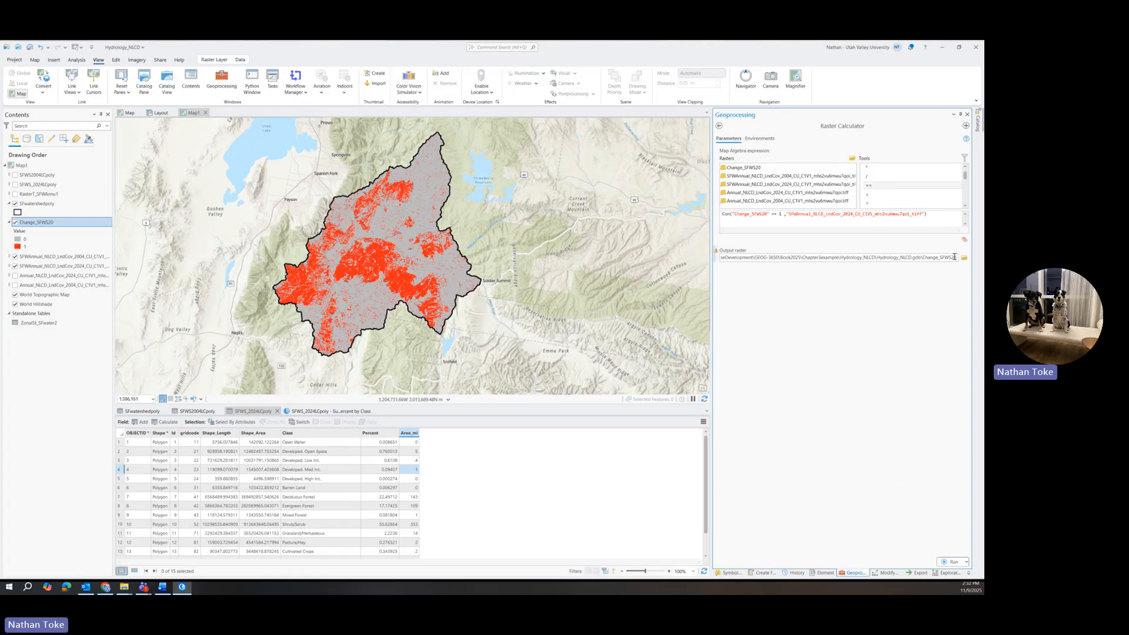
pyautogui.doubleClick(924, 258)
pyautogui.press('BackSpace')
pyautogui.write('Changed')
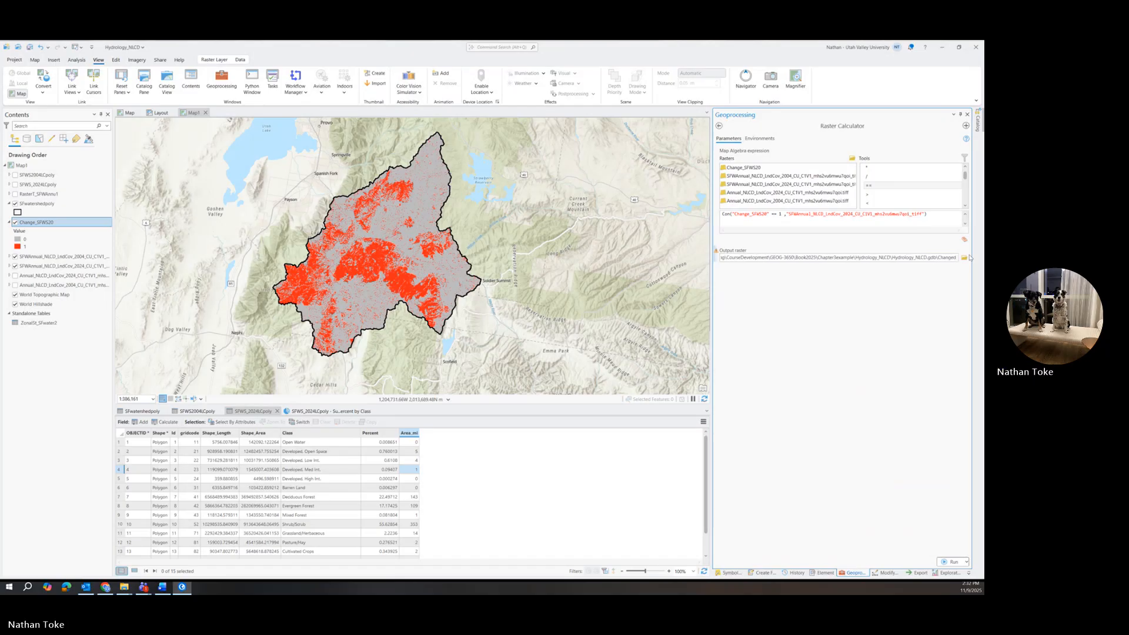
pyautogui.write('TO202')
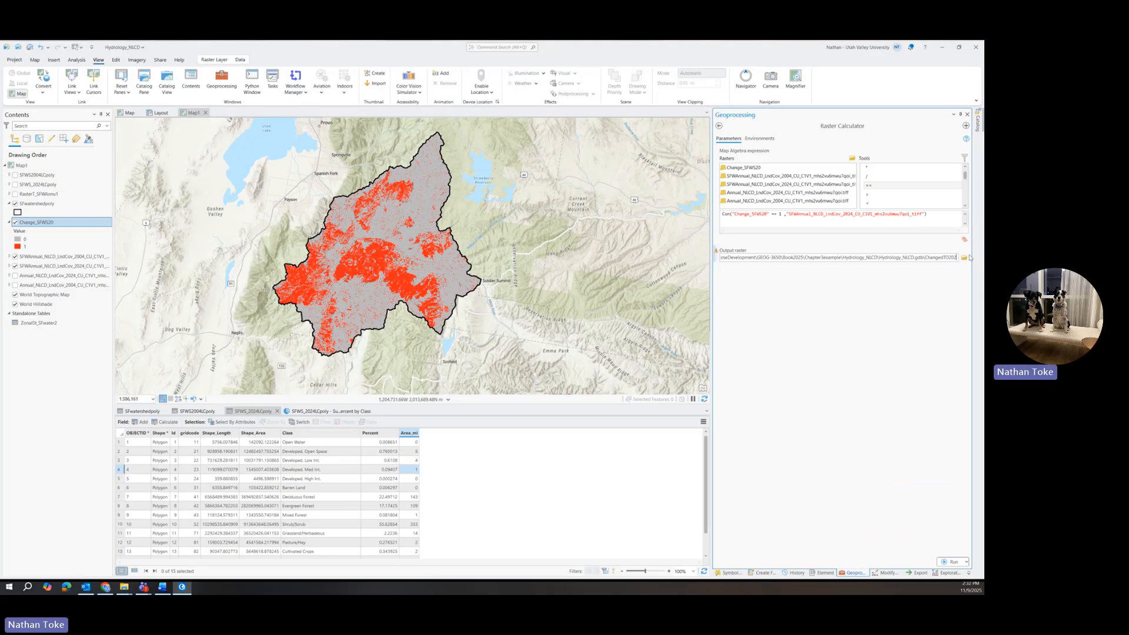
pyautogui.write('4')
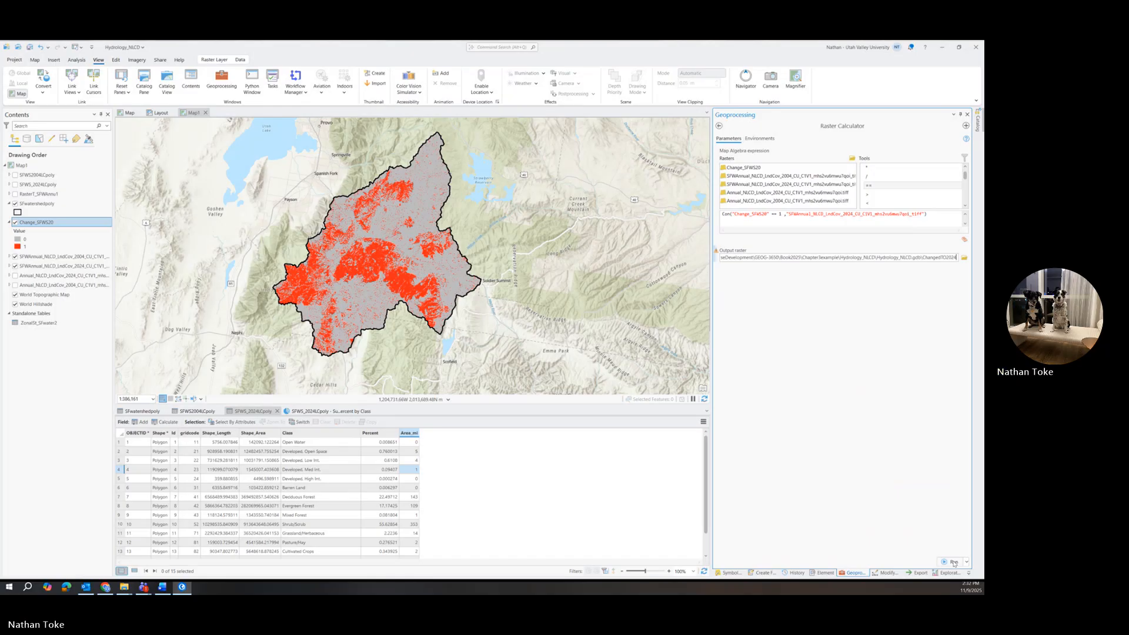
pyautogui.click(954, 563)
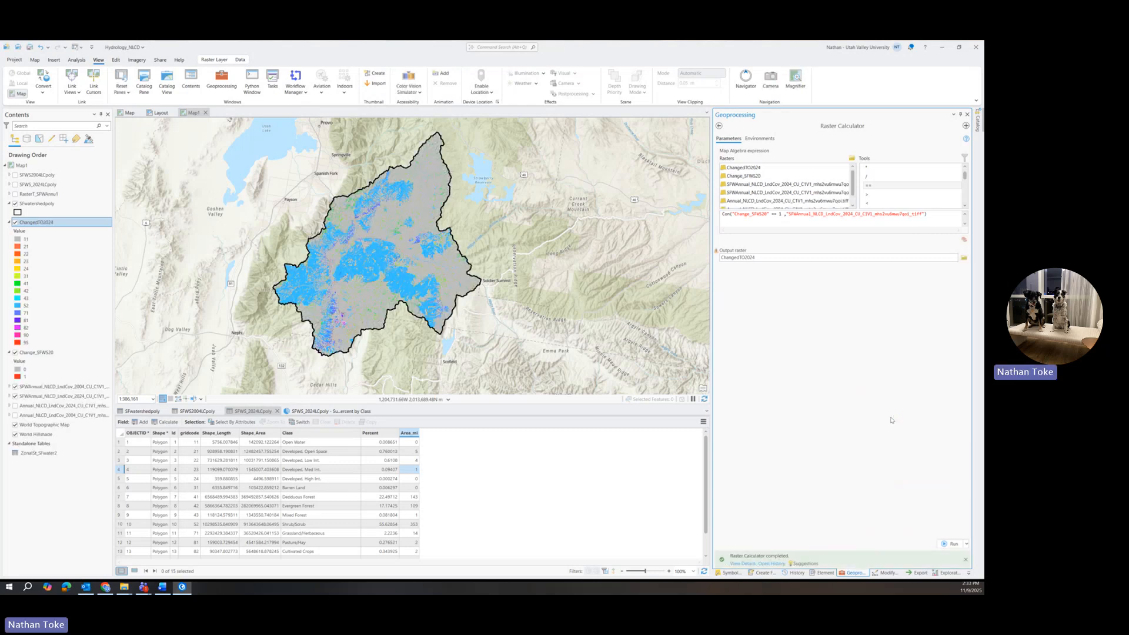
# Import the ChangedTO2024 layer's symbology from the NLCD_landcover_layer_2018_12_17 layer file in the Chapter 8 example folder.
pyautogui.rightClick(37, 223)
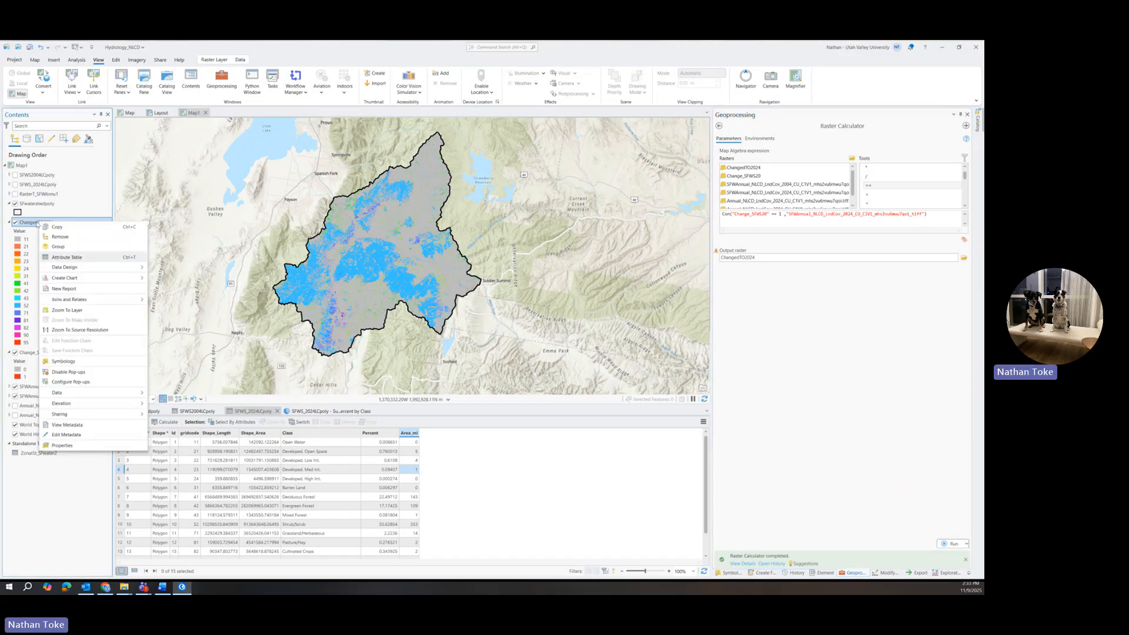
pyautogui.click(63, 362)
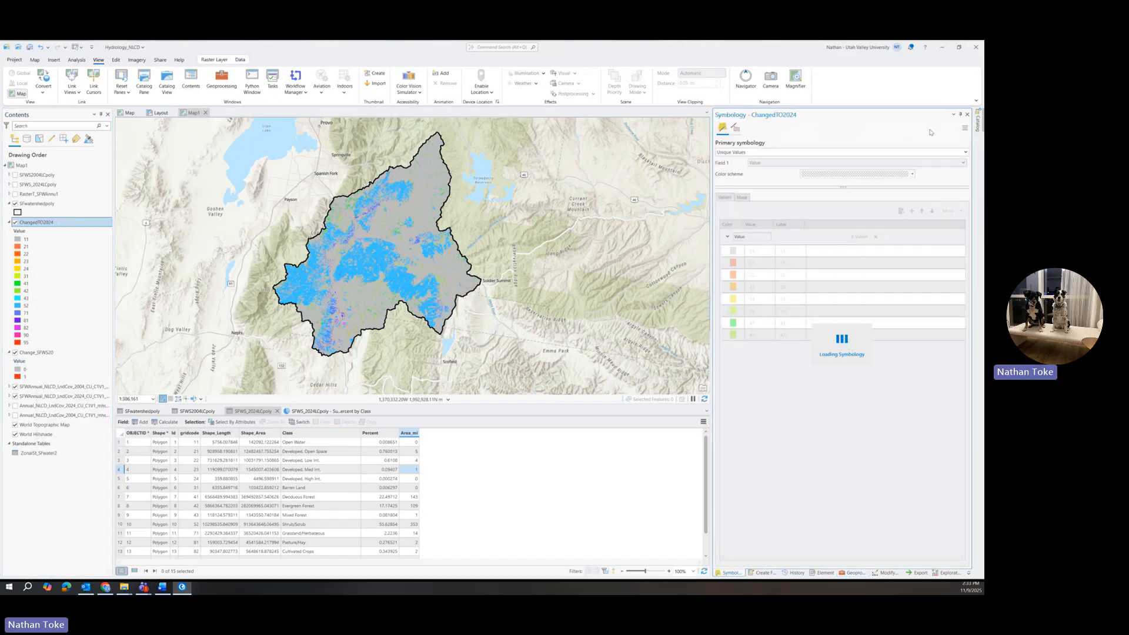
pyautogui.click(964, 128)
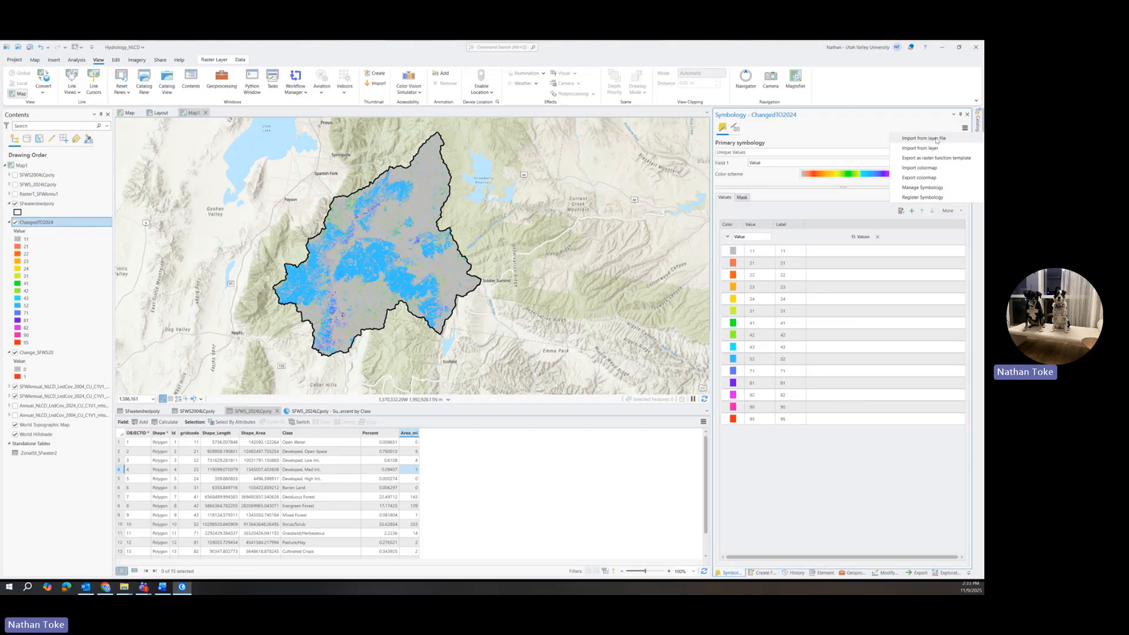
pyautogui.click(937, 139)
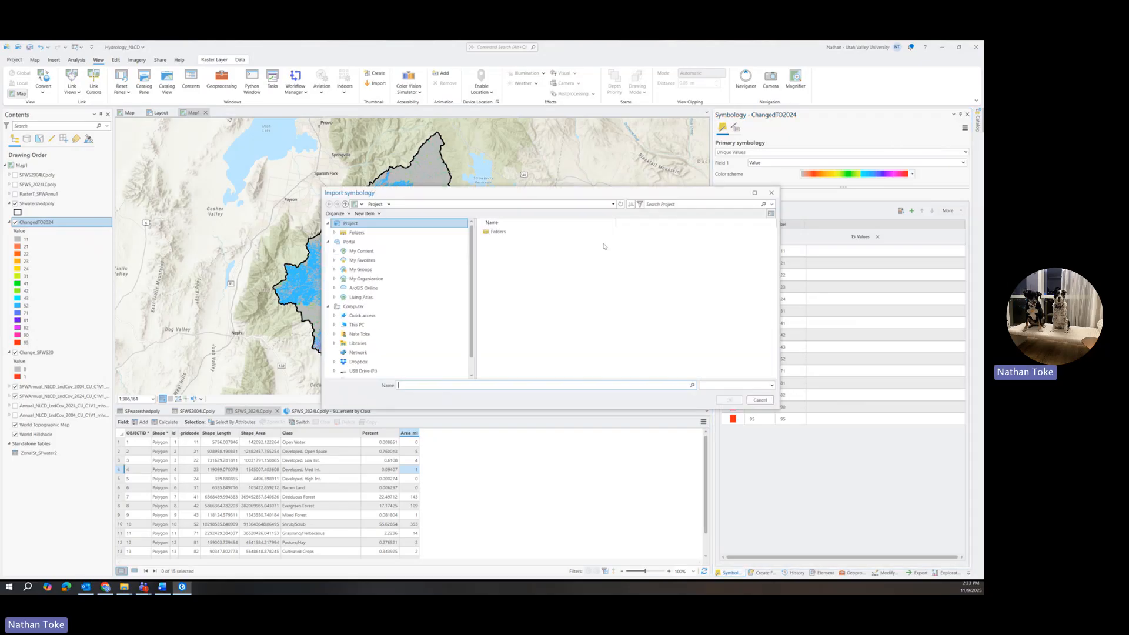
pyautogui.click(502, 242)
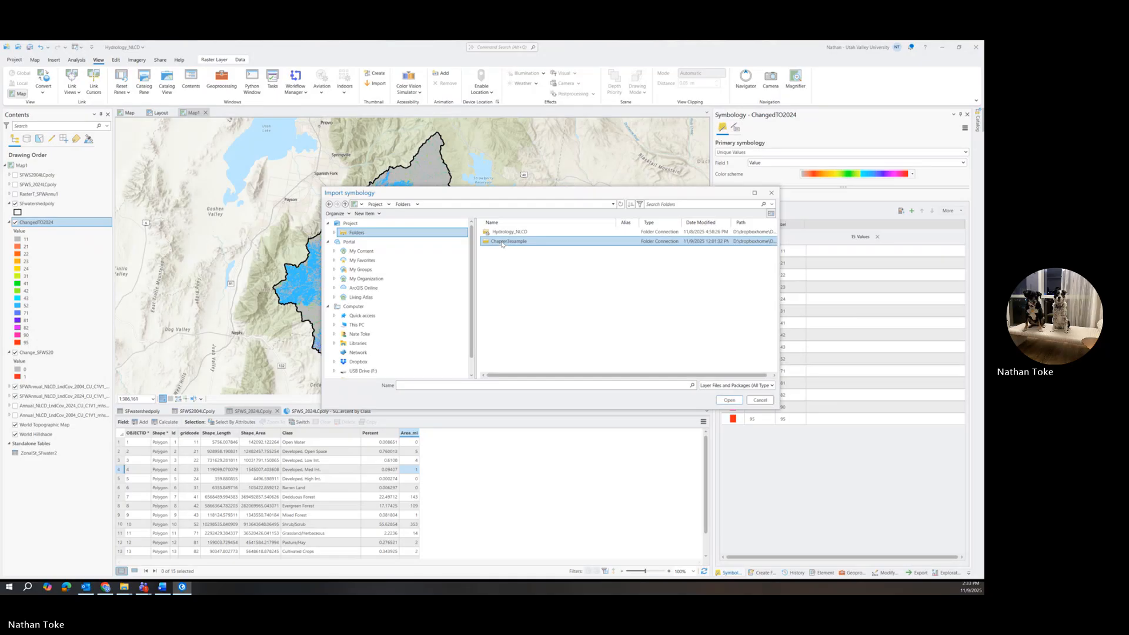
pyautogui.doubleClick(503, 242)
pyautogui.doubleClick(503, 237)
pyautogui.click(504, 233)
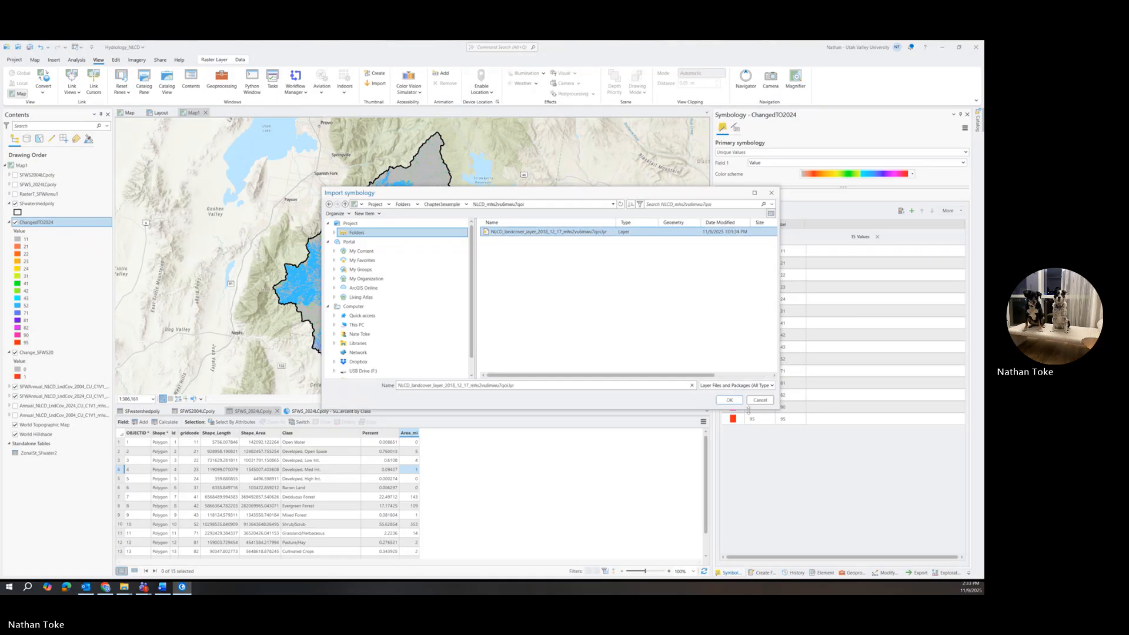
pyautogui.click(734, 399)
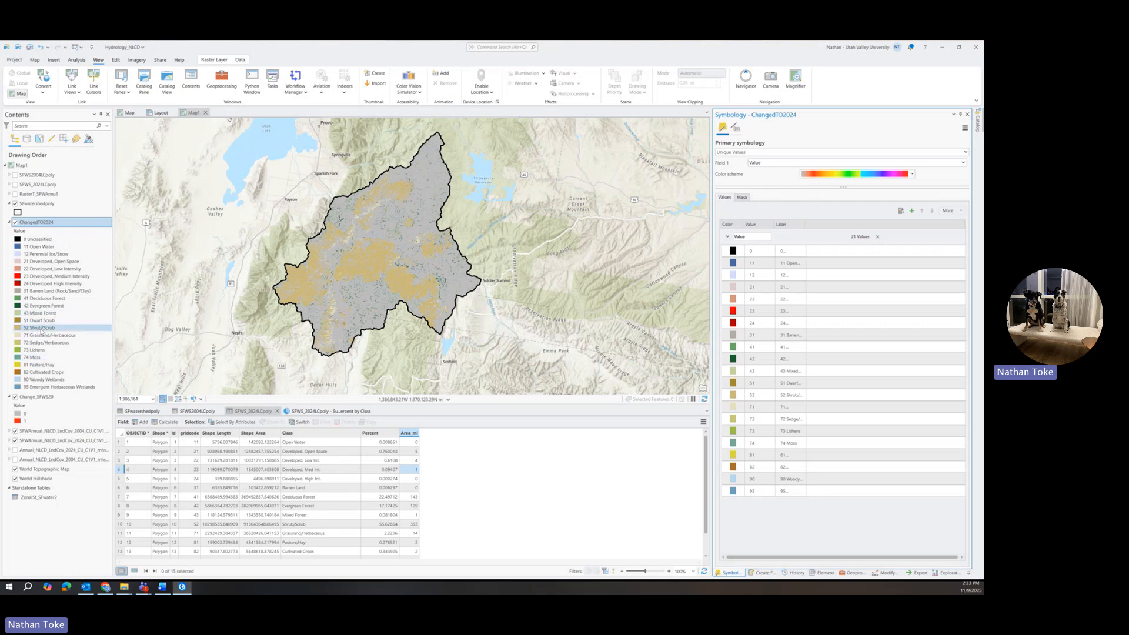
# Hide the SFwatershedpoly layer and identify the land-cover value of a changed pixel inside the watershed.
pyautogui.scroll(3, 377, 274)
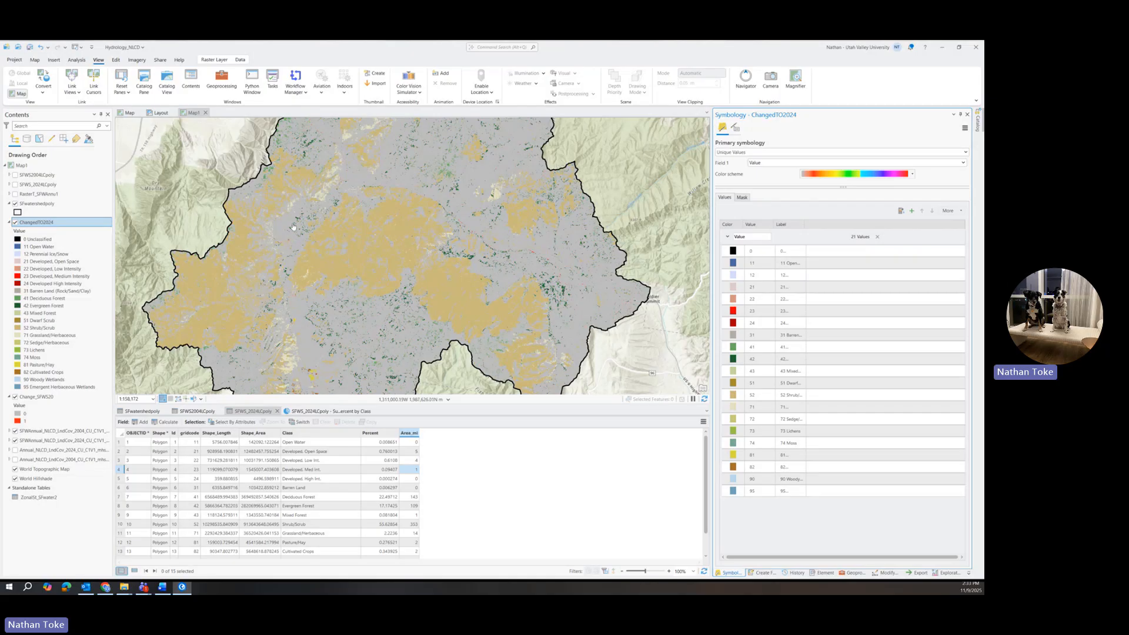
pyautogui.scroll(3, 294, 226)
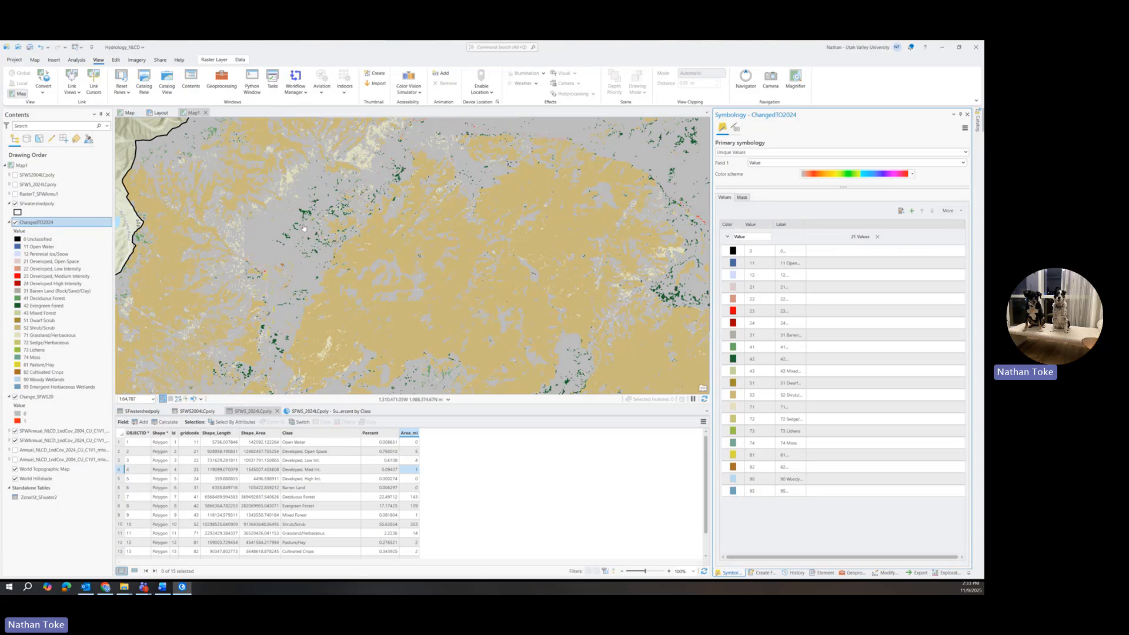
pyautogui.click(288, 182)
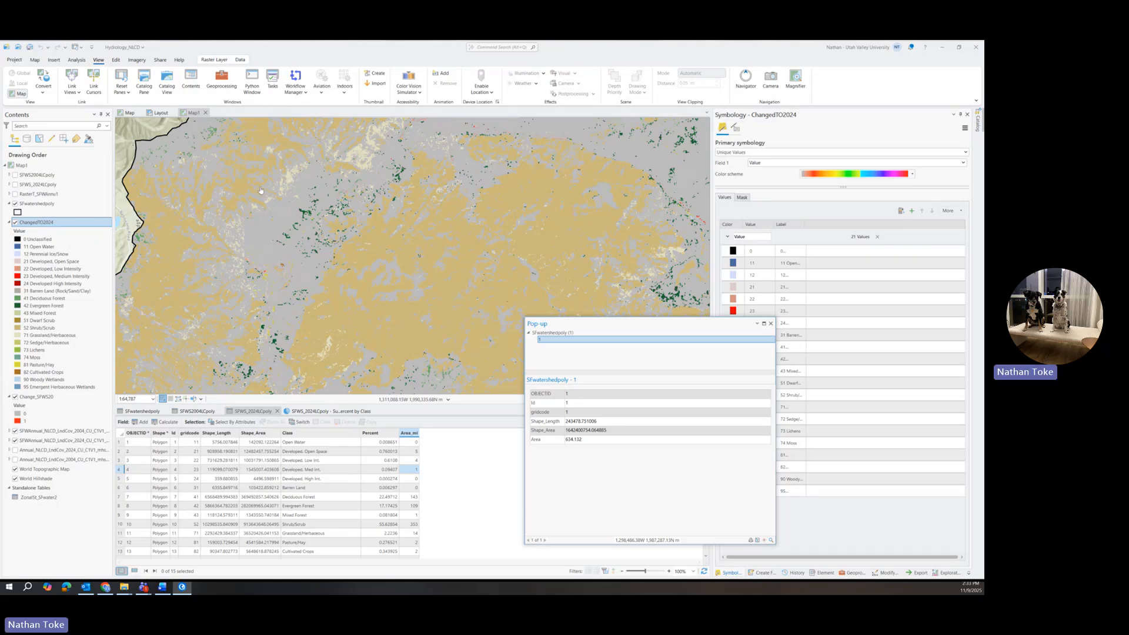
pyautogui.click(15, 204)
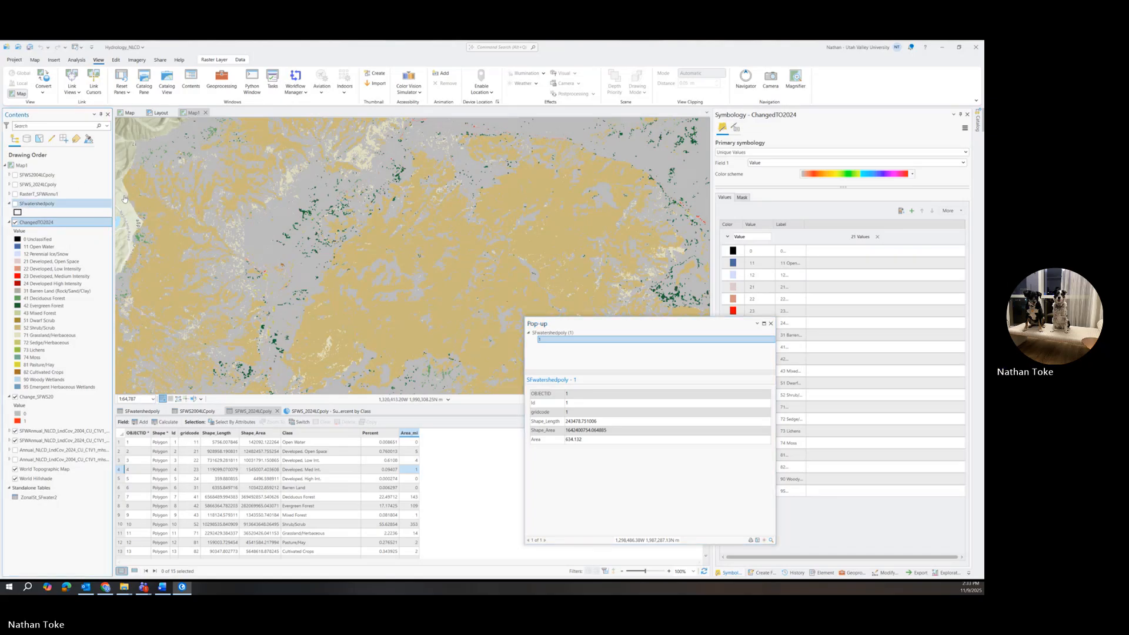
pyautogui.click(290, 183)
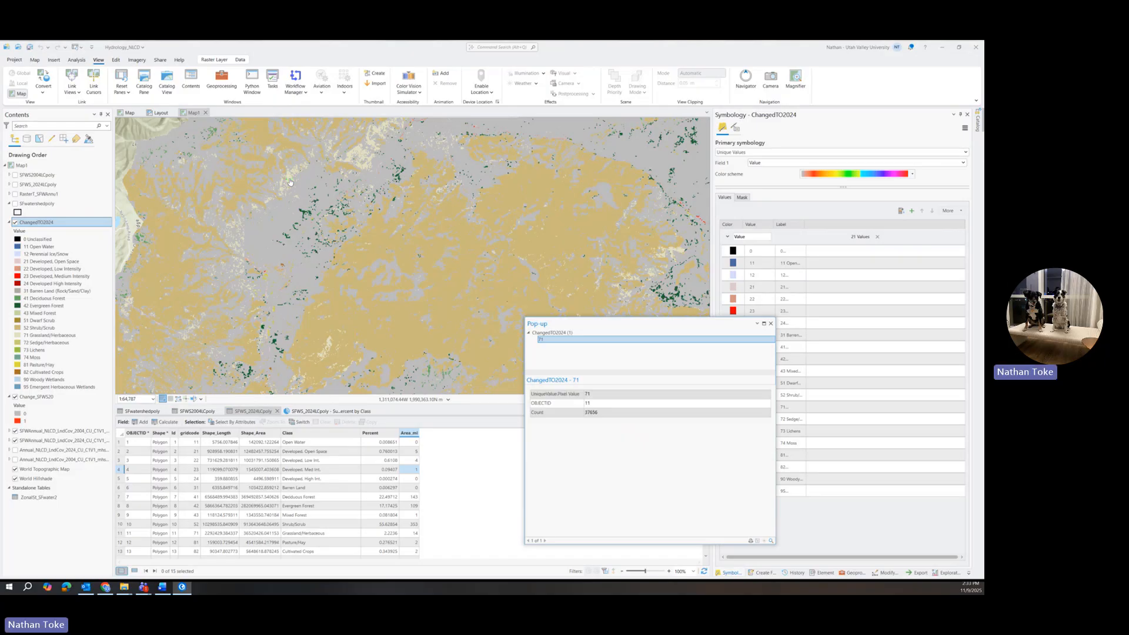
# Examine the land-cover values of other changed pixels across the watershed and close the pop-up.
pyautogui.click(396, 176)
pyautogui.moveTo(671, 252); pyautogui.dragTo(420, 135)
pyautogui.scroll(-2, 454, 156)
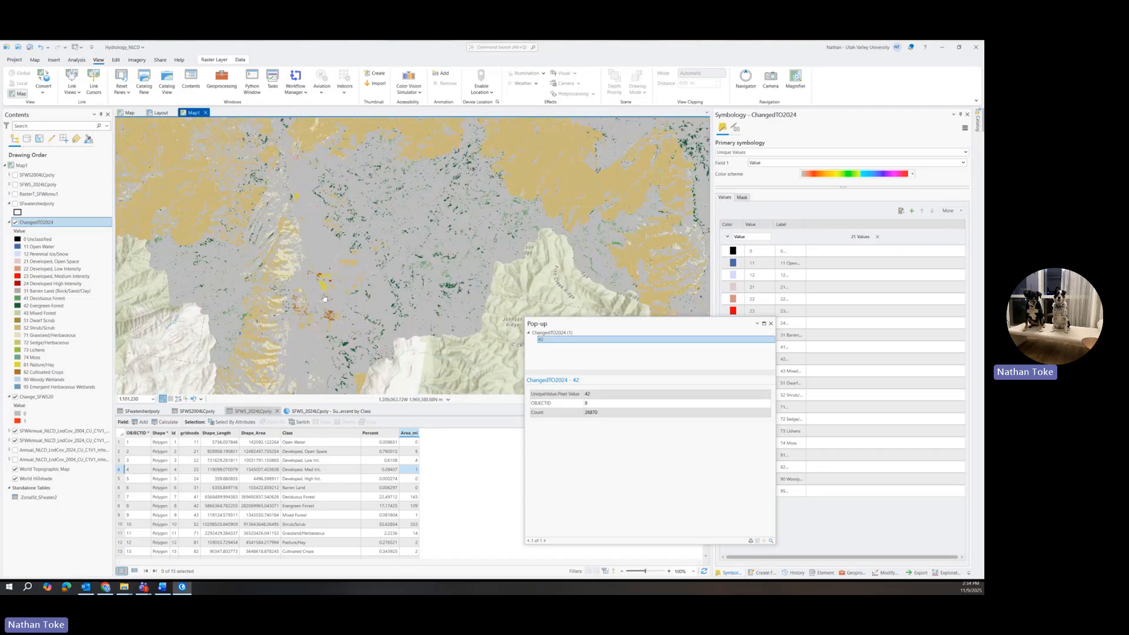
pyautogui.moveTo(322, 289); pyautogui.dragTo(348, 200)
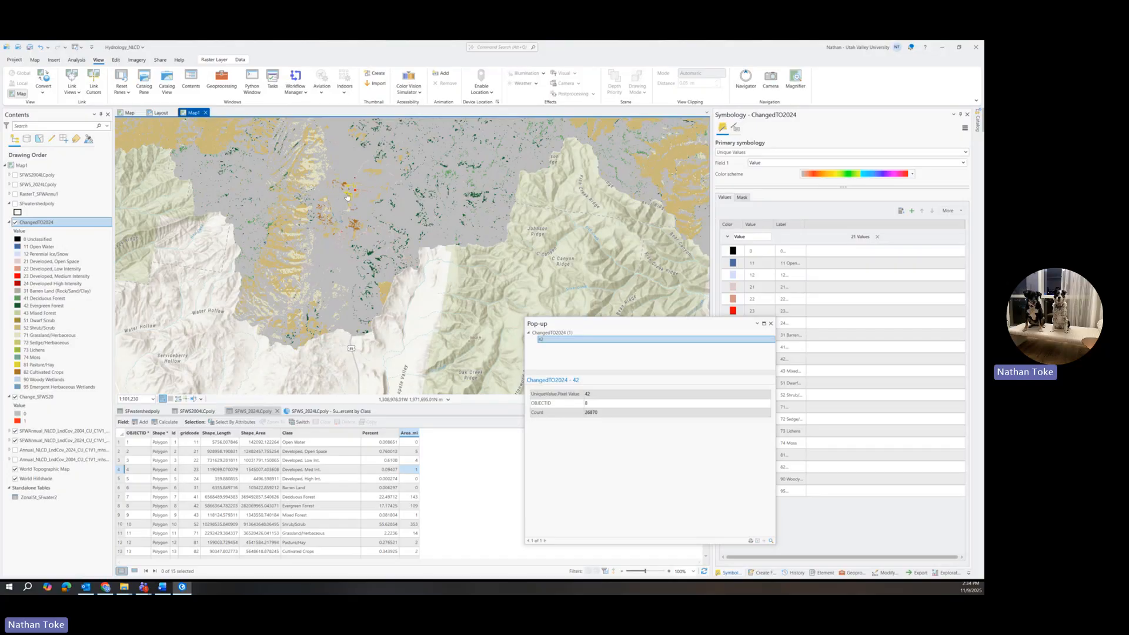
pyautogui.click(348, 197)
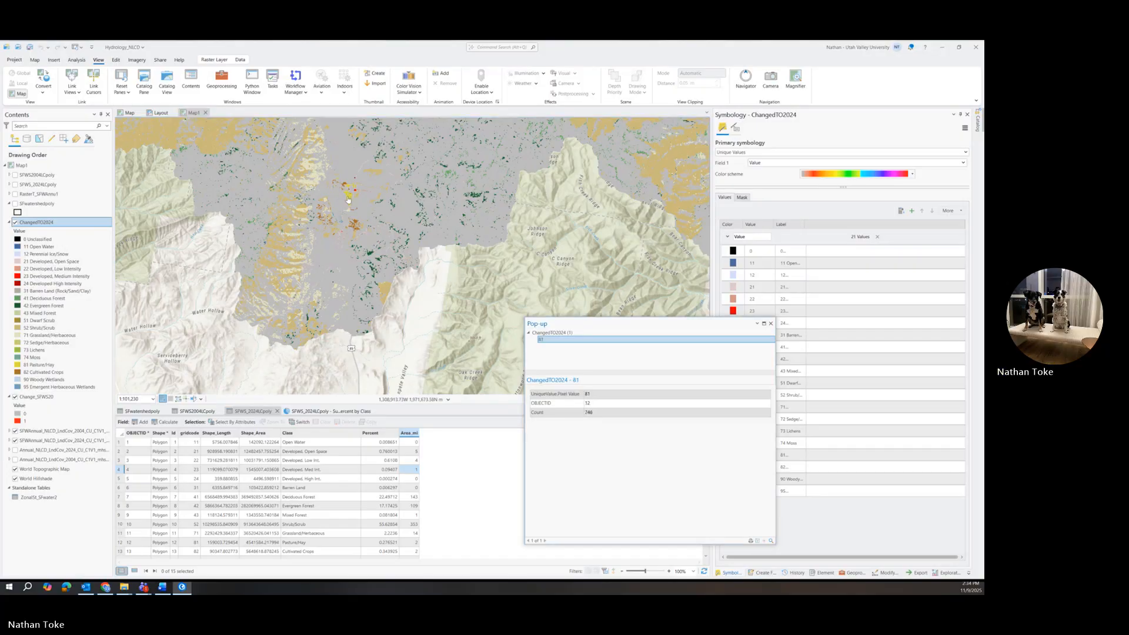
pyautogui.click(771, 323)
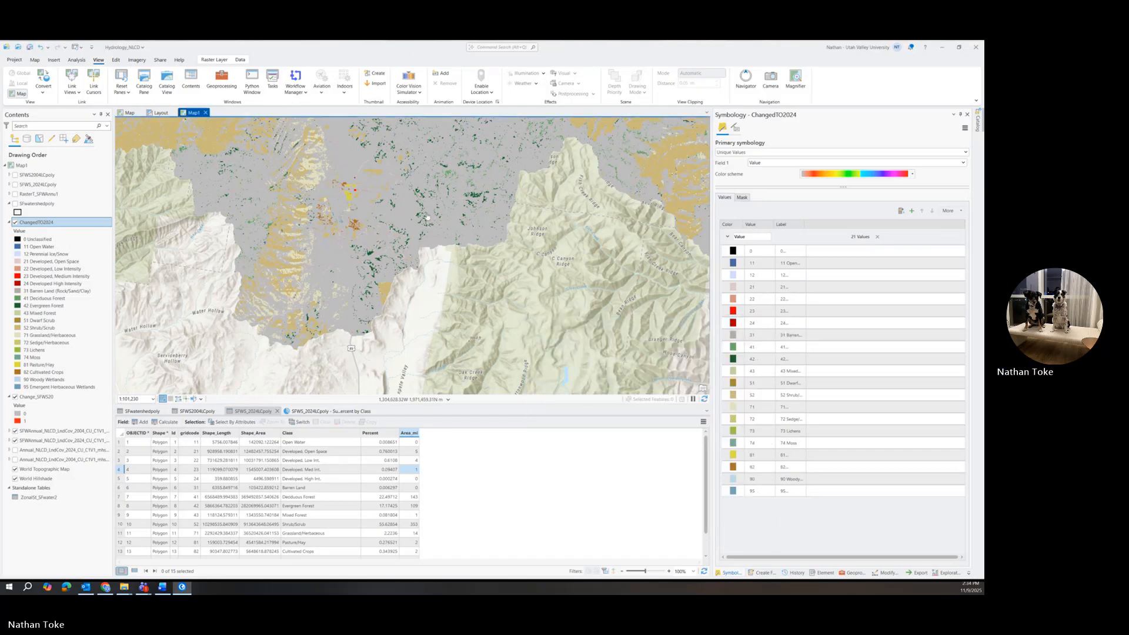
pyautogui.scroll(-3, 427, 217)
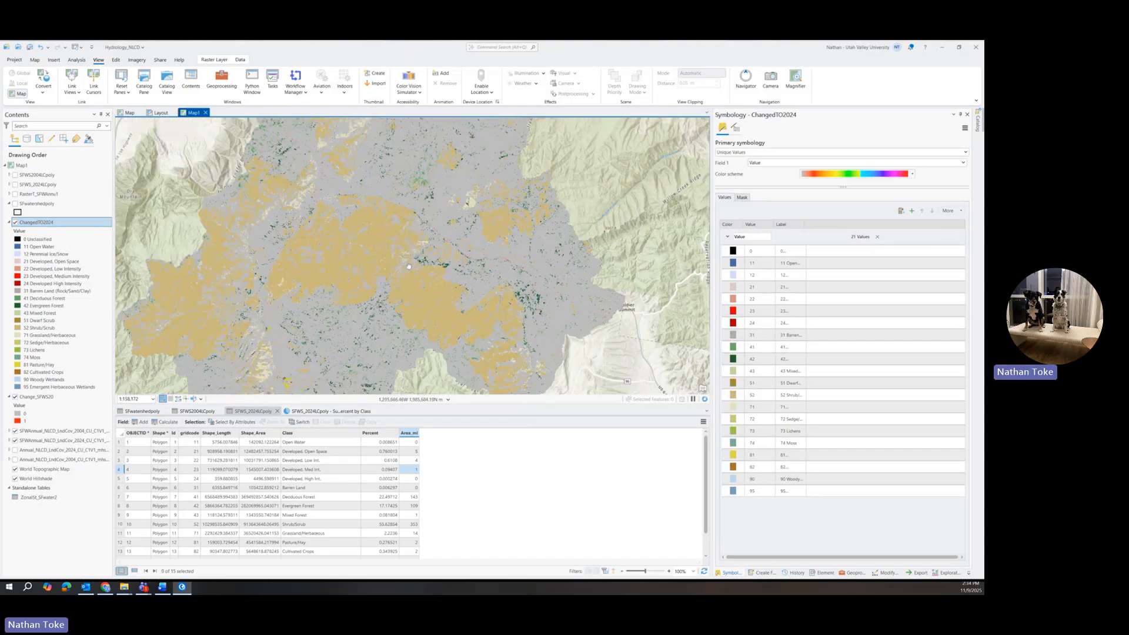
pyautogui.scroll(-2, 409, 265)
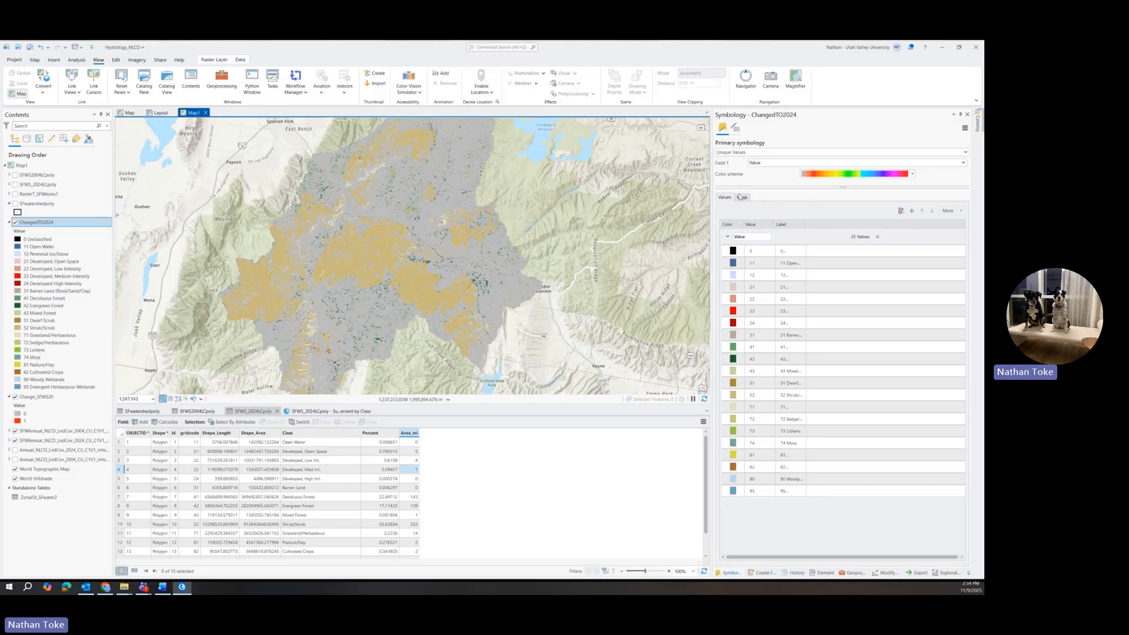
# Replace the Con expression's true value with the 2004 SFWannual NLCD raster in the Raster Calculator.
pyautogui.click(853, 572)
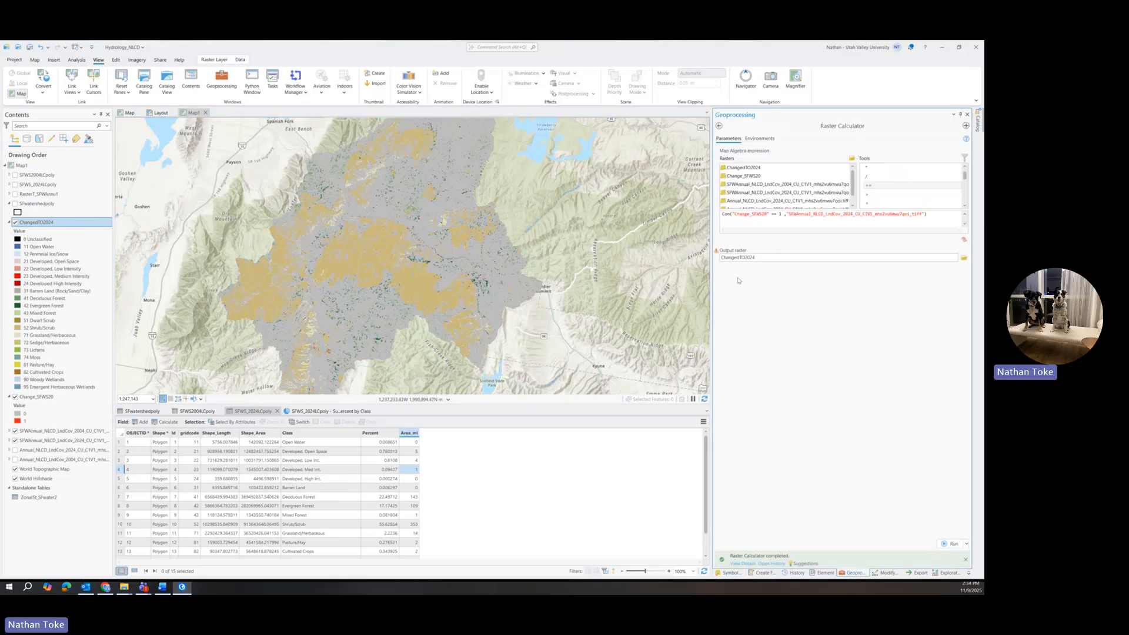
pyautogui.doubleClick(781, 215)
pyautogui.click(781, 218)
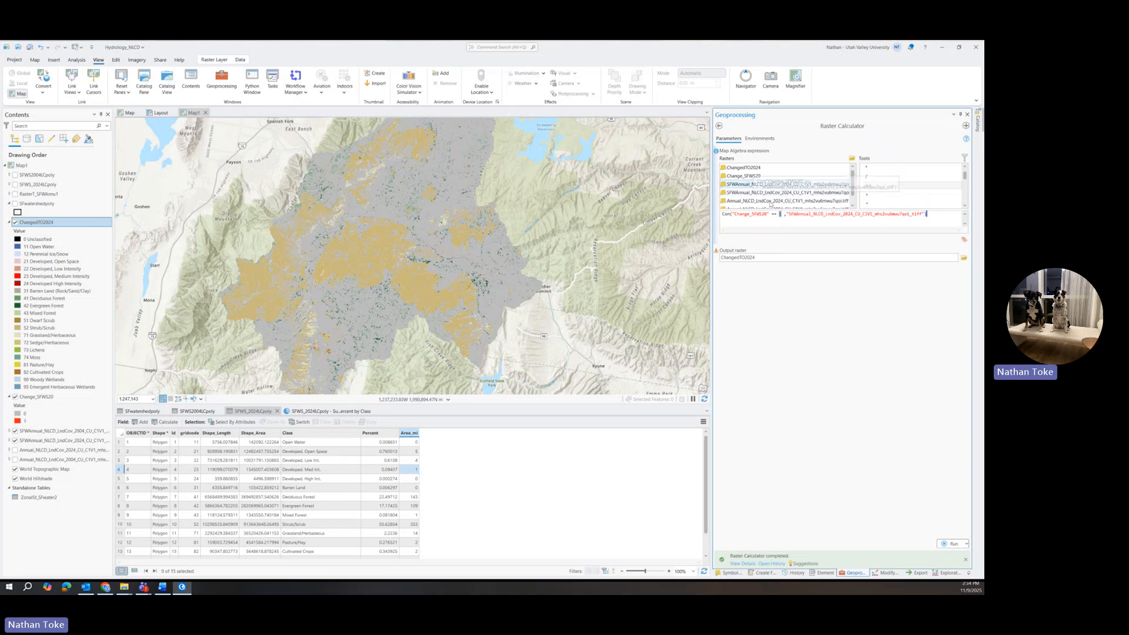
pyautogui.moveTo(787, 215); pyautogui.dragTo(929, 216)
pyautogui.press('Delete')
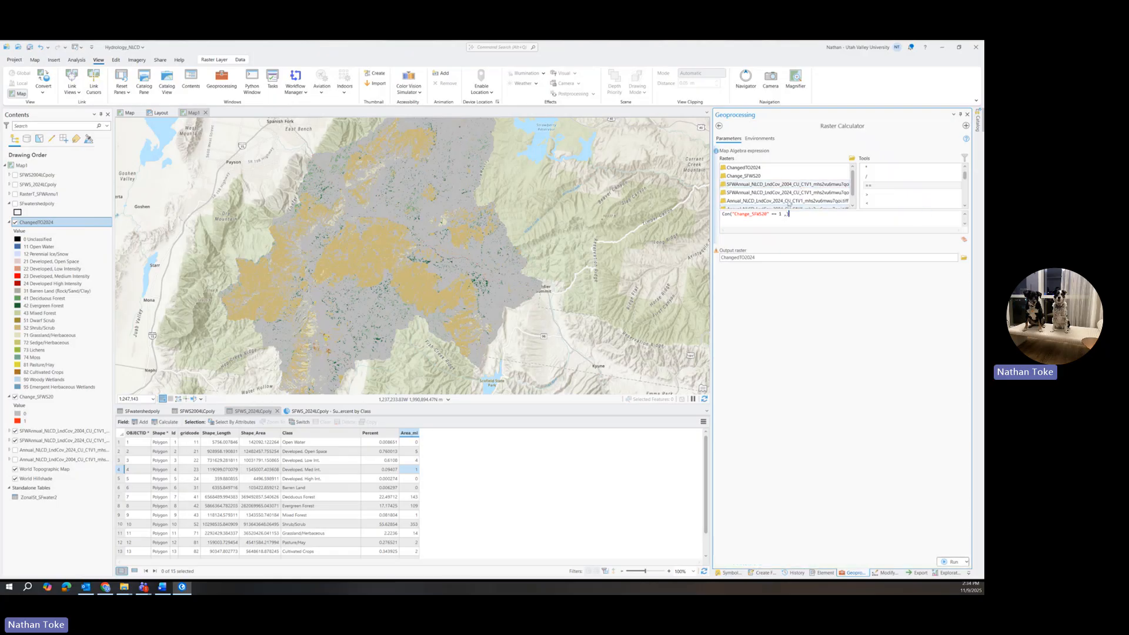
pyautogui.doubleClick(788, 185)
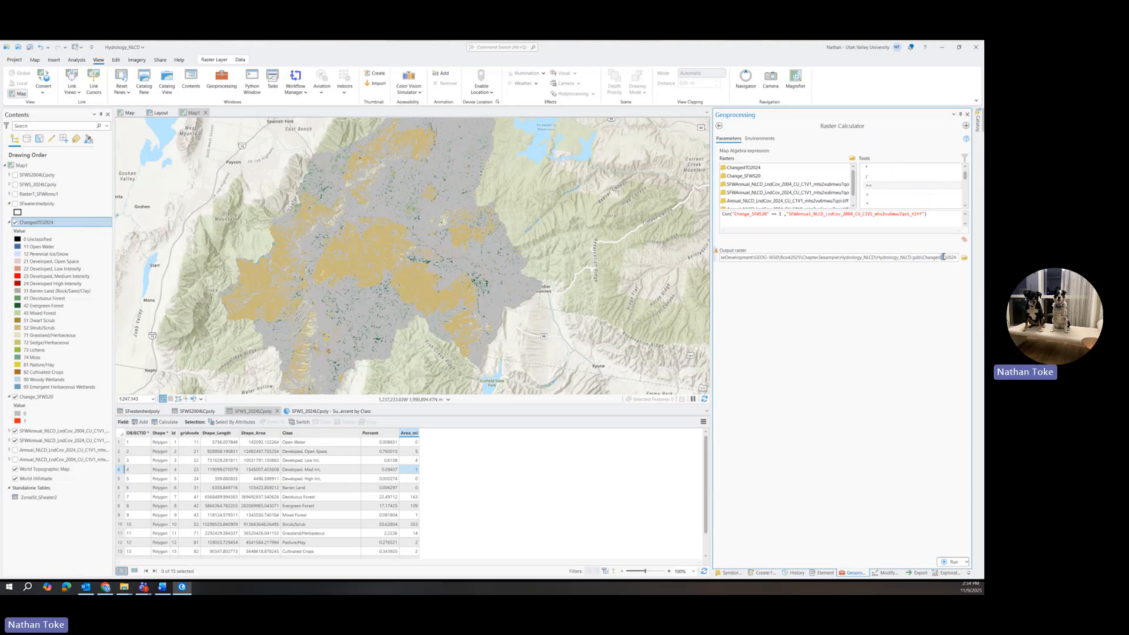
# Replace TO with FROM in the output raster name.
pyautogui.moveTo(941, 257); pyautogui.dragTo(946, 257)
pyautogui.write('FROM')
pyautogui.click(957, 260)
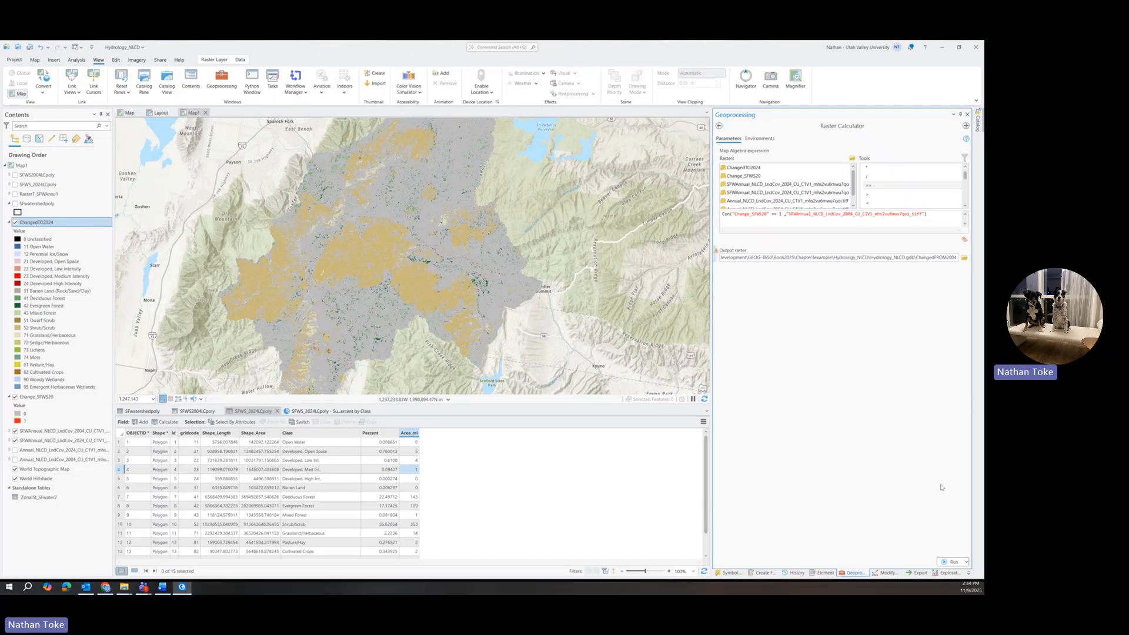
# Run the Raster Calculator to create the ChangedFROM2004 raster.
pyautogui.click(954, 563)
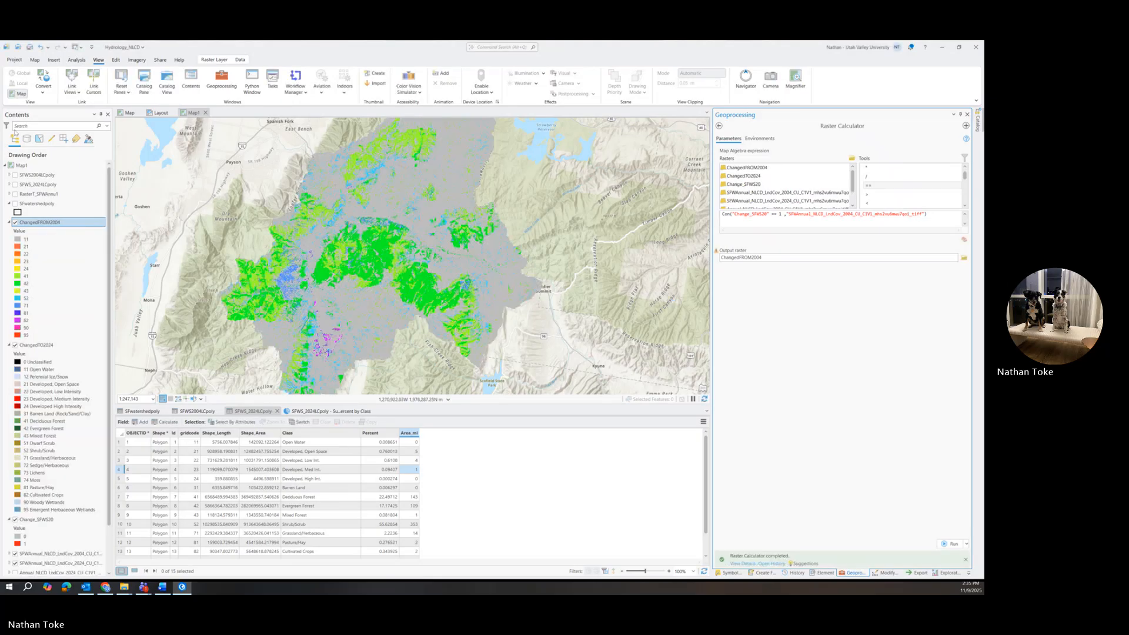
# Import symbology for the ChangedFROM2004 layer from the NLCD landcover layer file in the project's NLCD folder.
pyautogui.click(42, 223)
pyautogui.rightClick(43, 224)
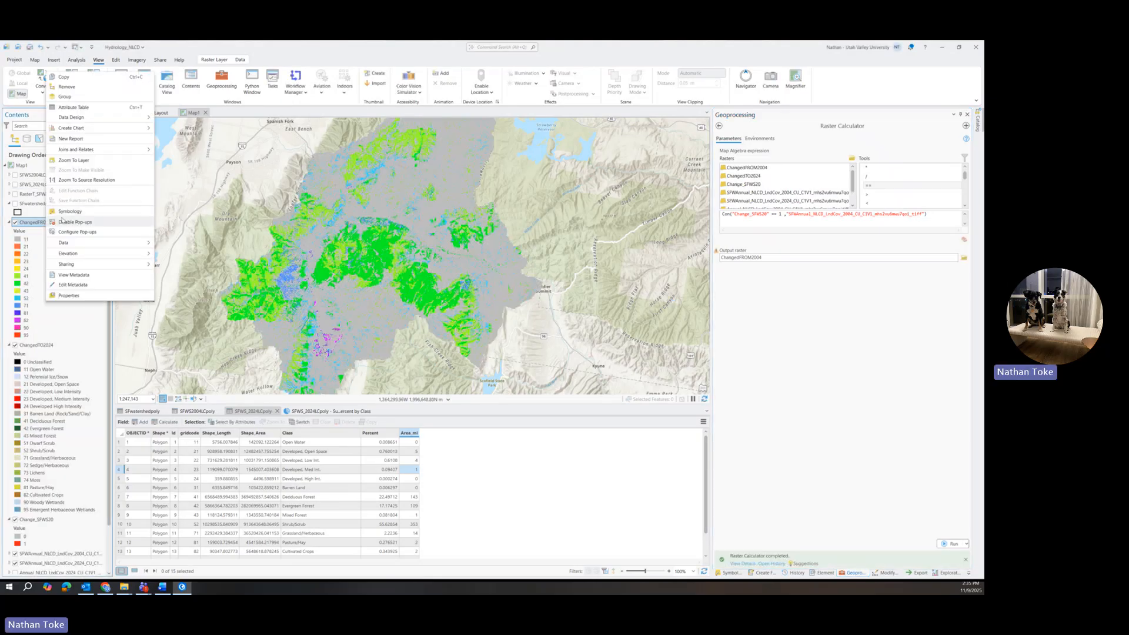
pyautogui.click(58, 222)
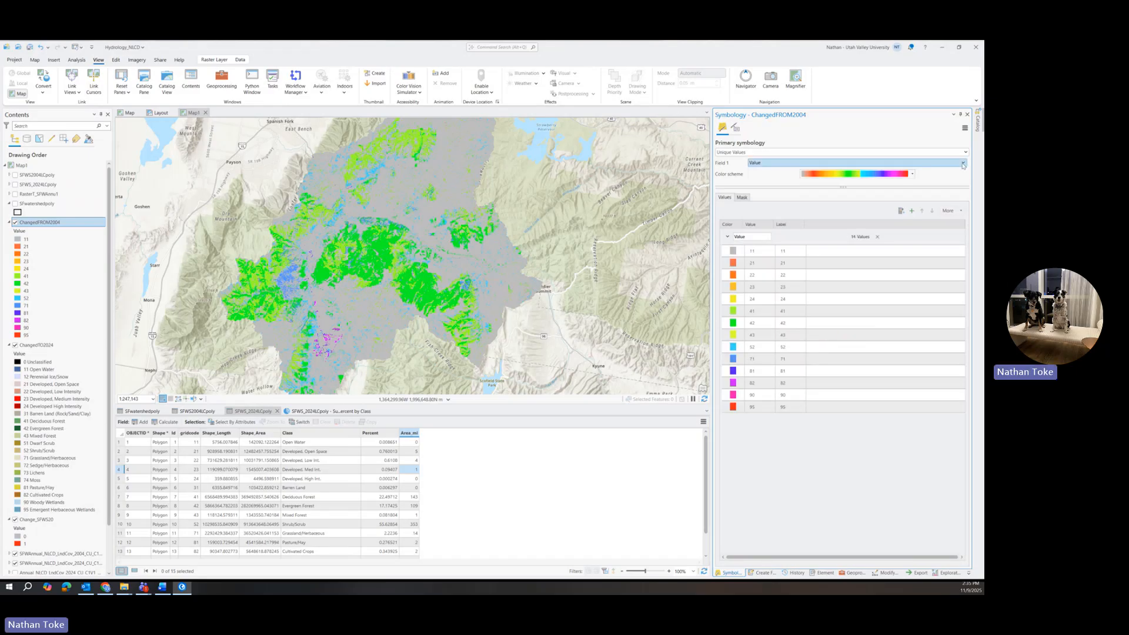
pyautogui.click(965, 128)
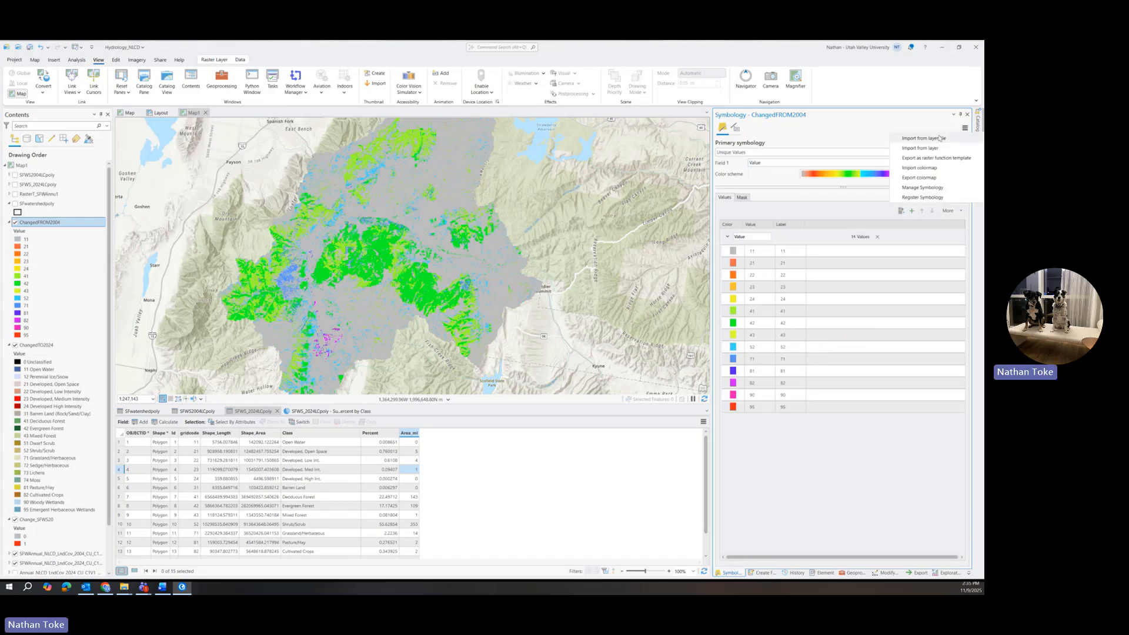
pyautogui.click(935, 138)
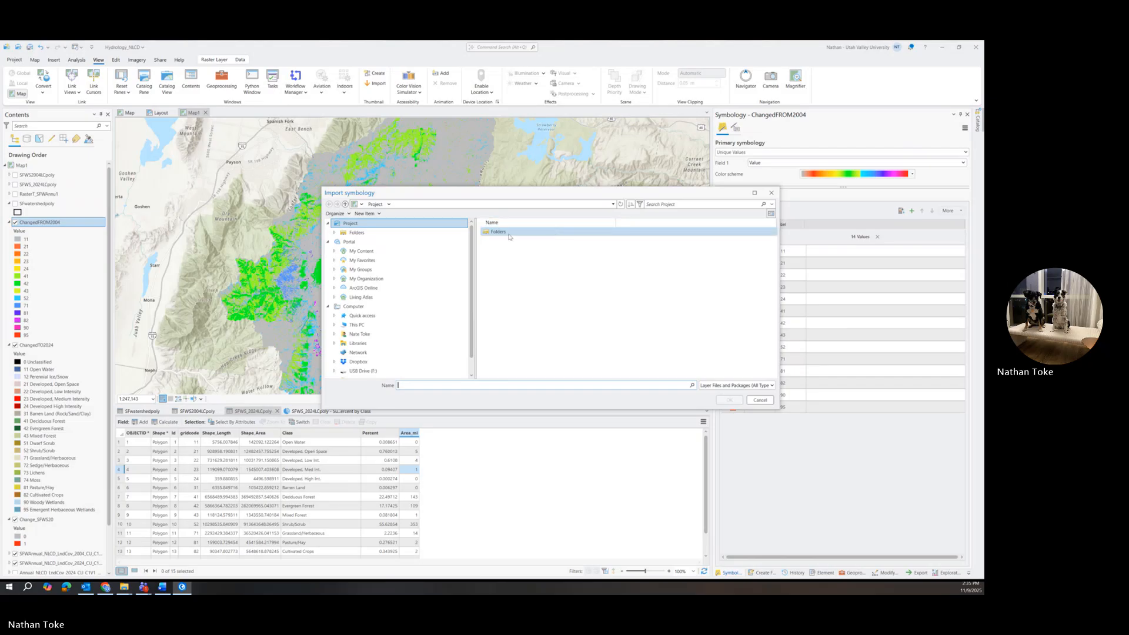
pyautogui.doubleClick(501, 242)
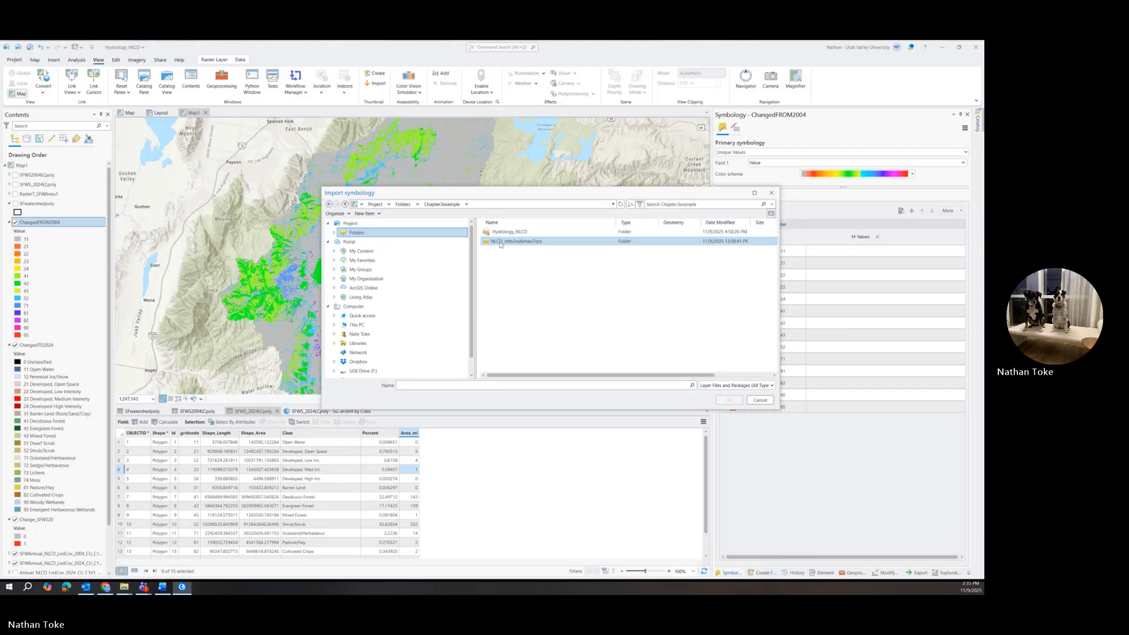
pyautogui.doubleClick(501, 233)
pyautogui.click(503, 236)
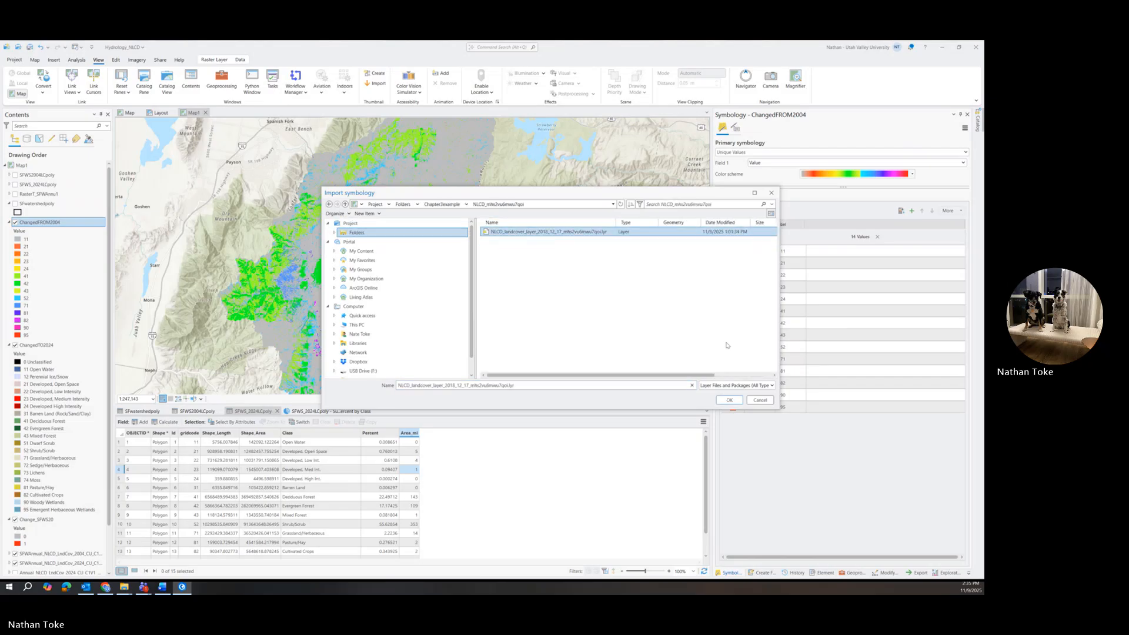
pyautogui.click(730, 401)
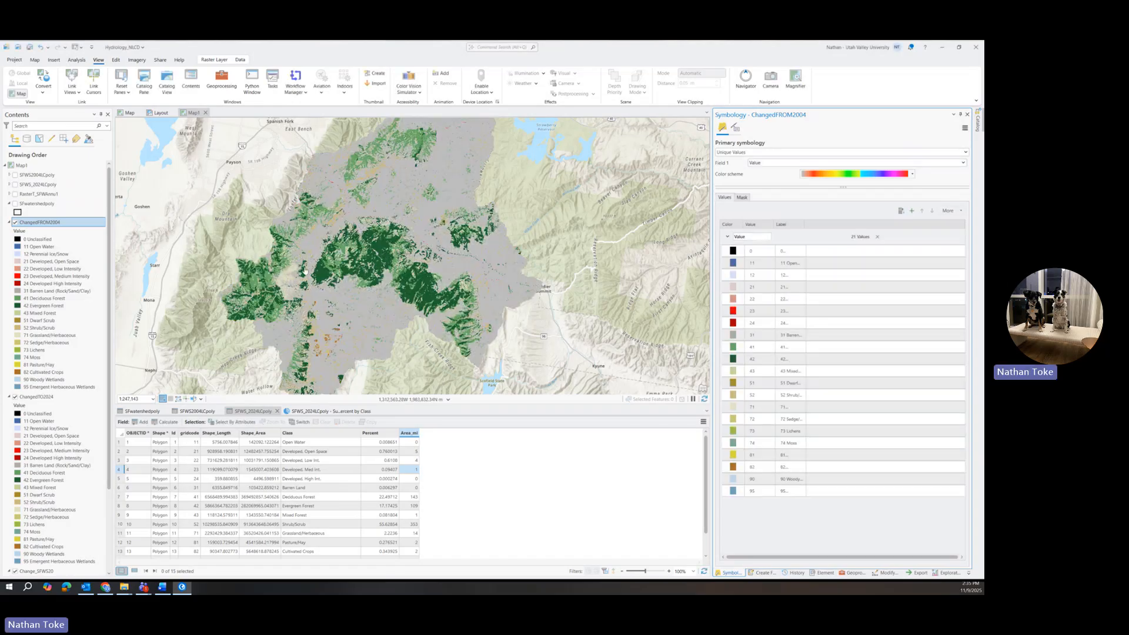
# Zoom into the watershed and toggle the ChangedFROM2004 layer on and off to compare it with ChangedTO2024.
pyautogui.scroll(2, 305, 259)
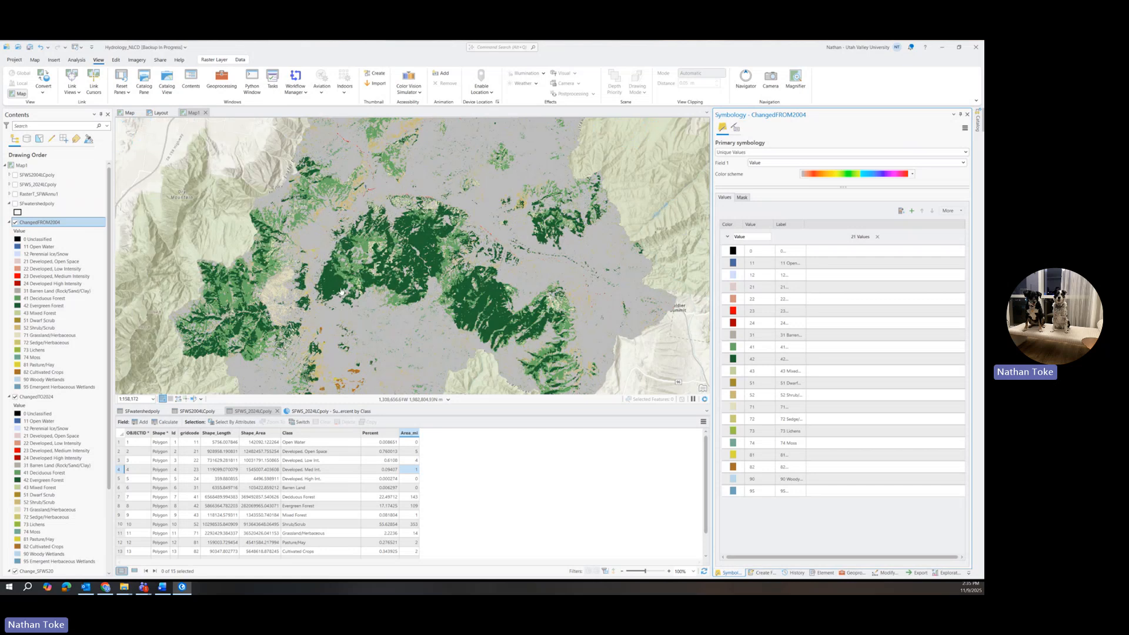
pyautogui.scroll(3, 341, 288)
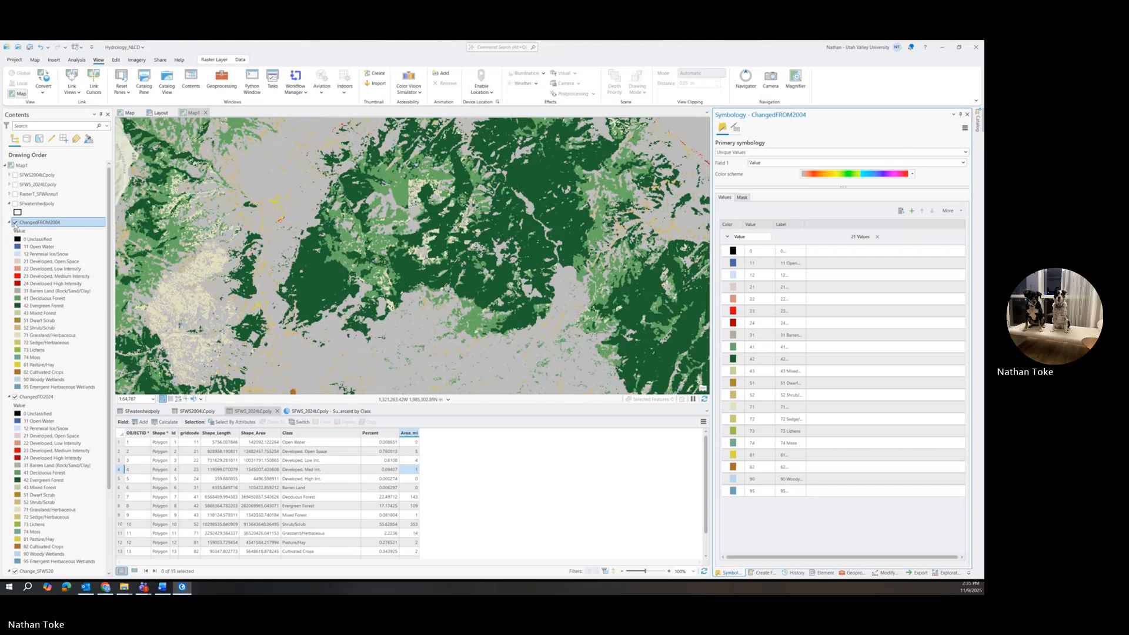
pyautogui.click(16, 223)
pyautogui.click(15, 223)
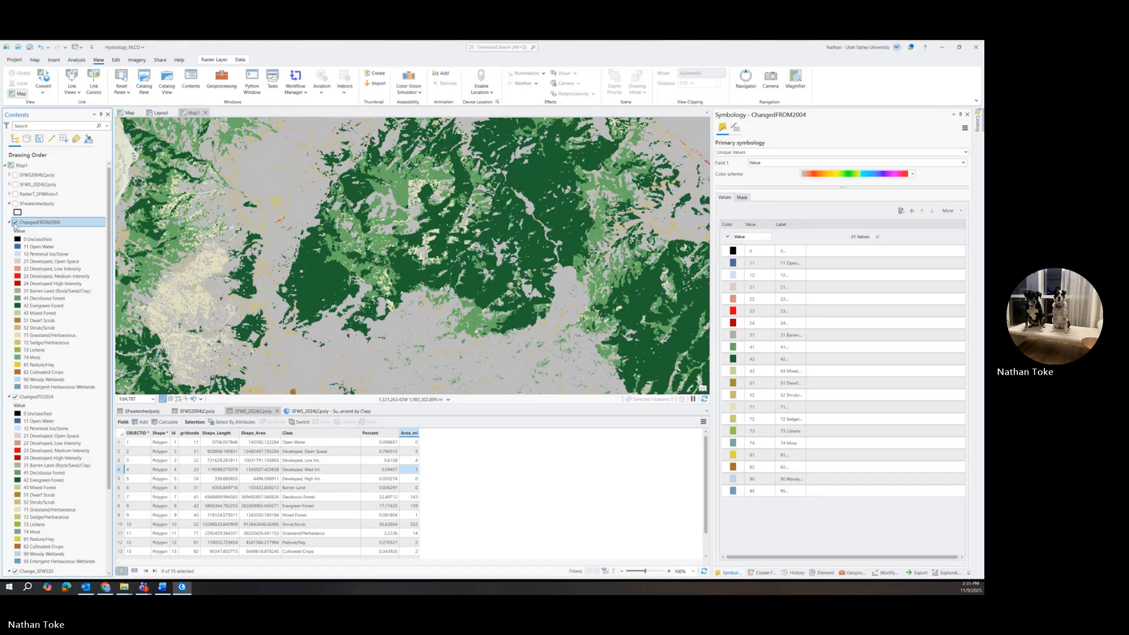
pyautogui.click(15, 223)
pyautogui.click(15, 223)
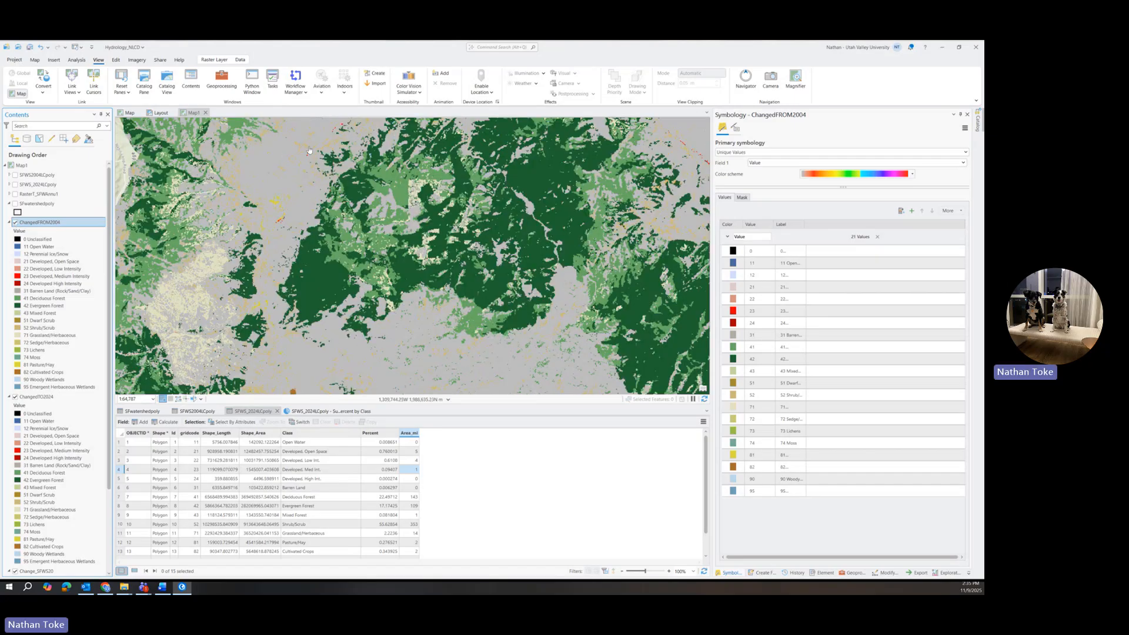
pyautogui.scroll(3, 306, 151)
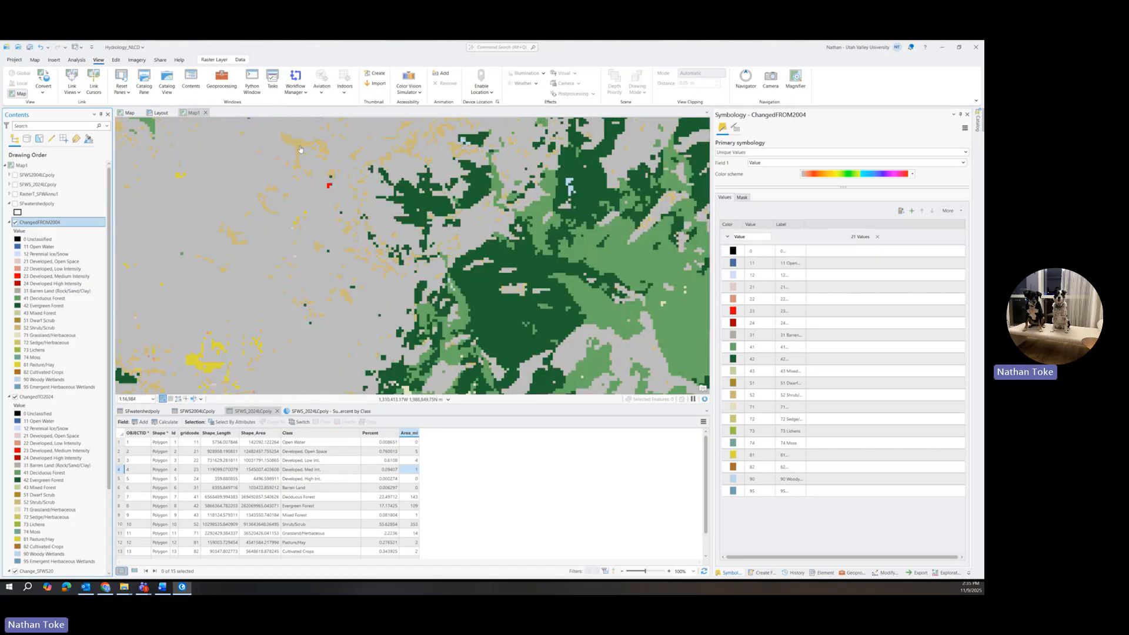
# Identify a changed pixel's value in both the ChangedFROM2004 and ChangedTO2024 layers, then close the pop-up.
pyautogui.click(301, 150)
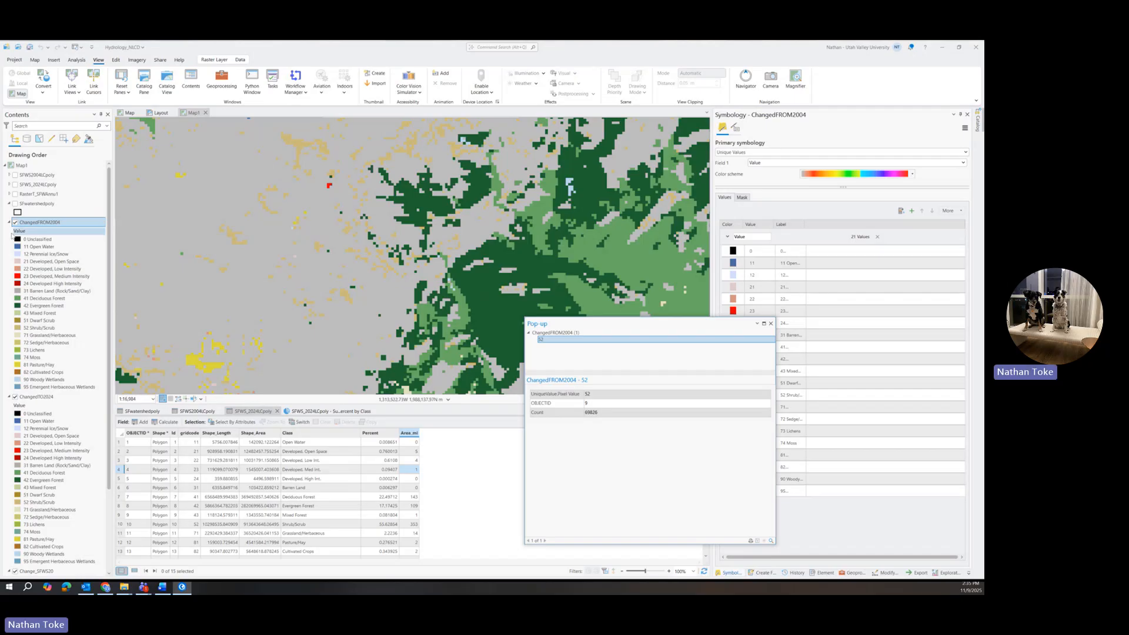
pyautogui.click(16, 223)
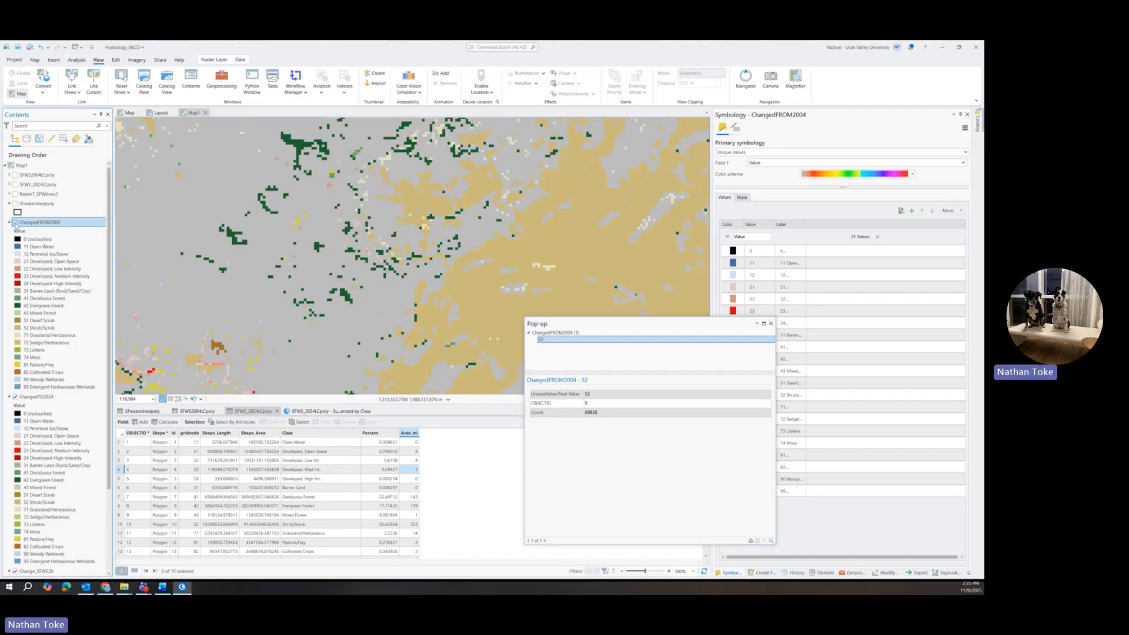
pyautogui.click(15, 223)
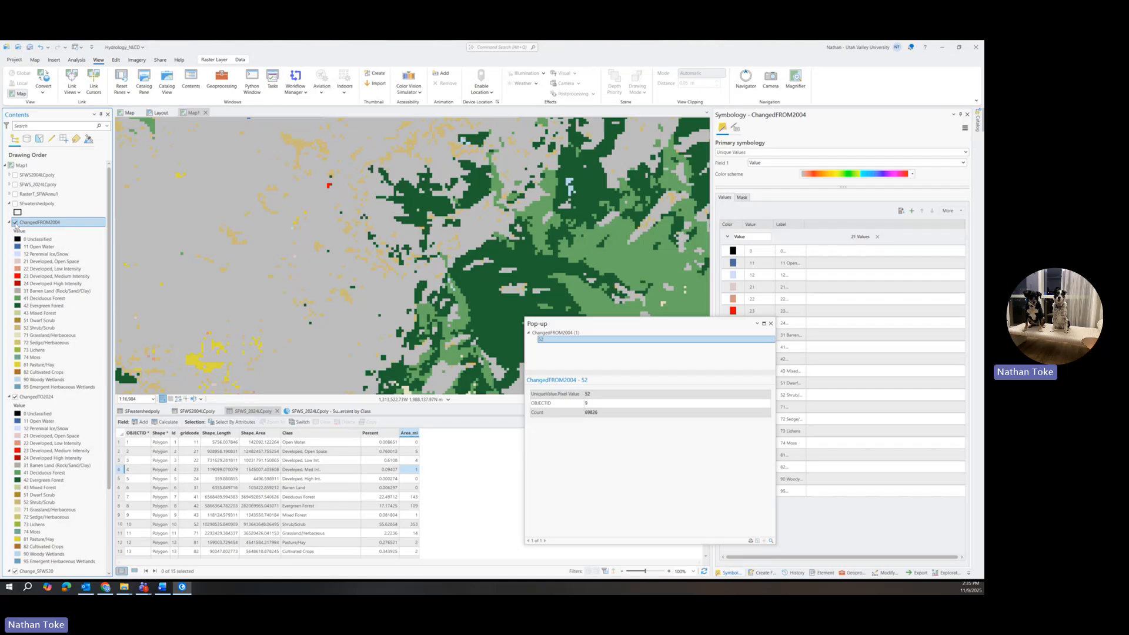
pyautogui.click(16, 223)
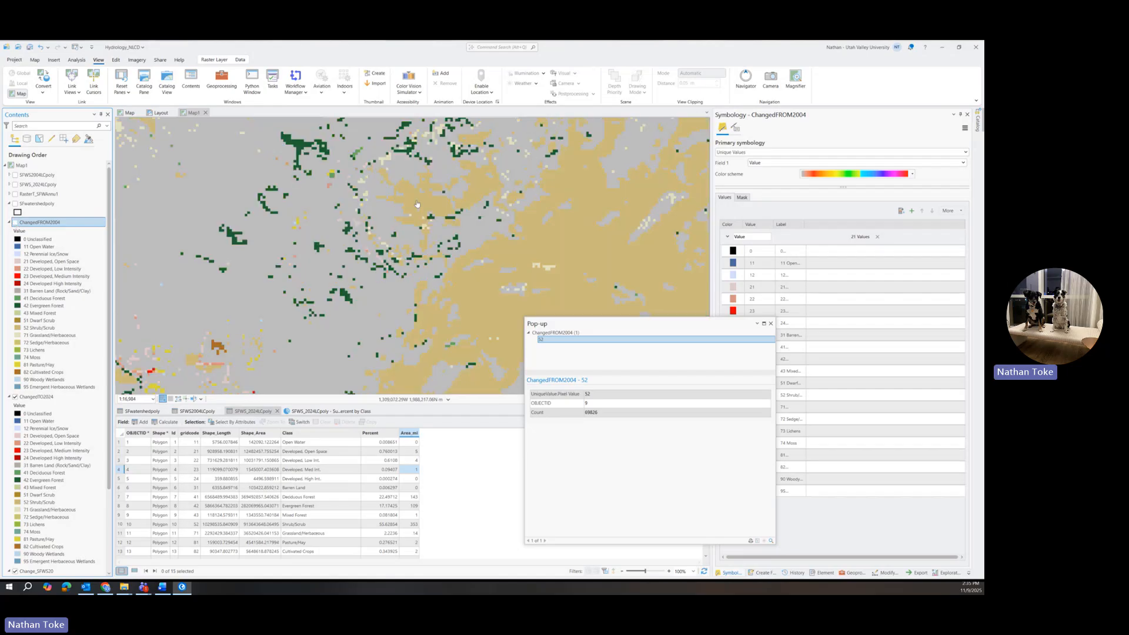
pyautogui.click(15, 223)
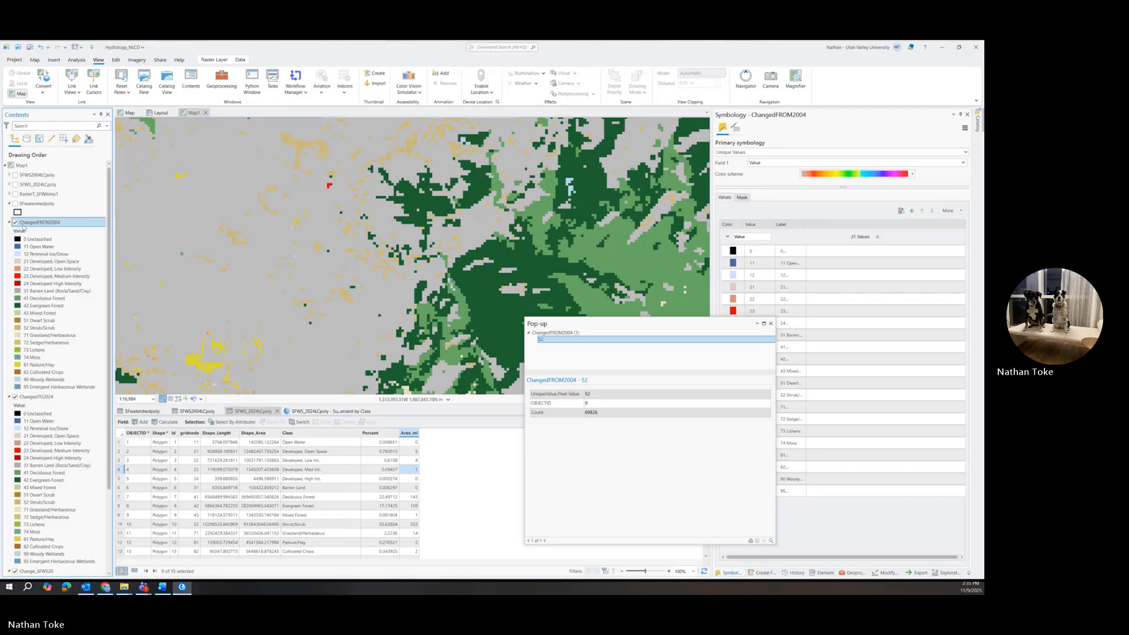
pyautogui.click(15, 223)
pyautogui.click(417, 206)
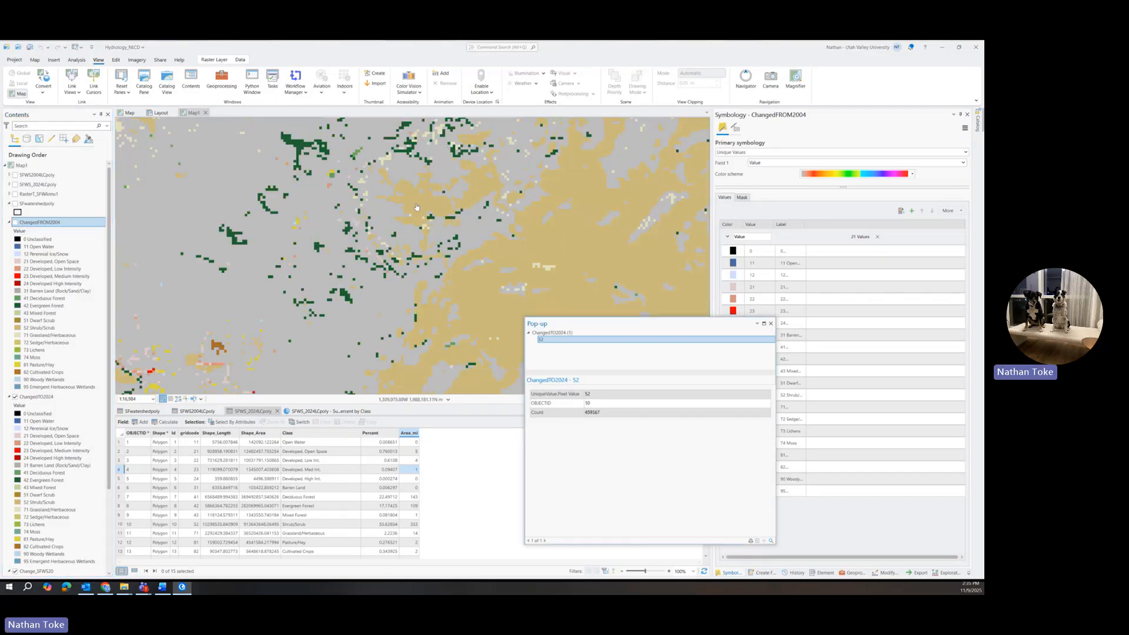
pyautogui.click(771, 323)
# Zoom out over the watershed and view the SFWS2004Cpoly and SFWS_2024Cpoly attribute tables.
pyautogui.scroll(-2, 491, 262)
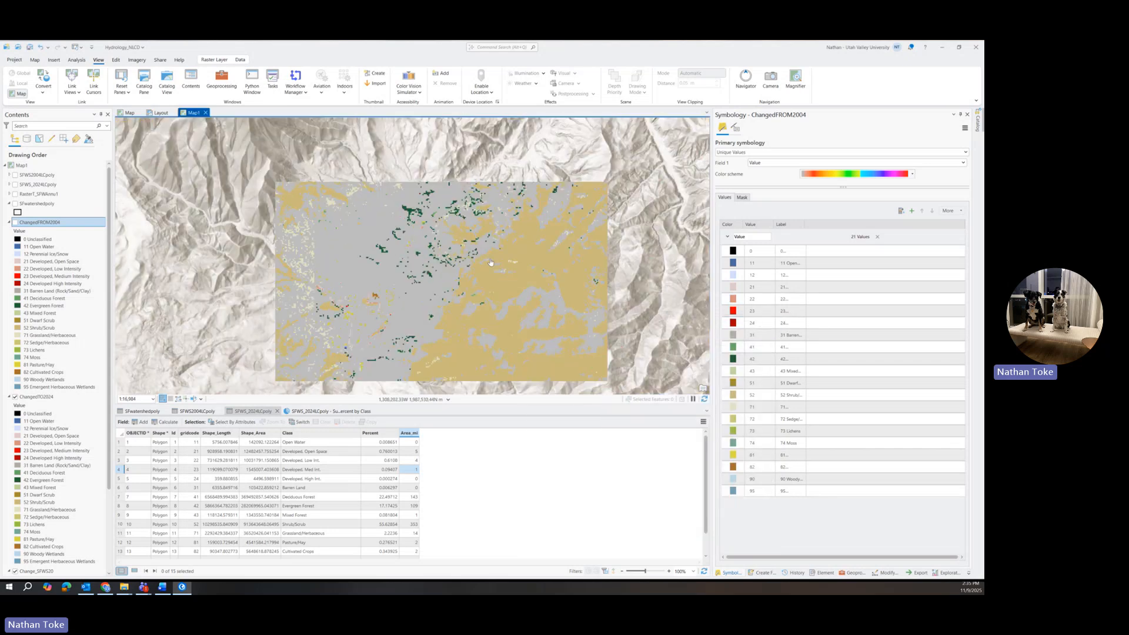
pyautogui.click(15, 223)
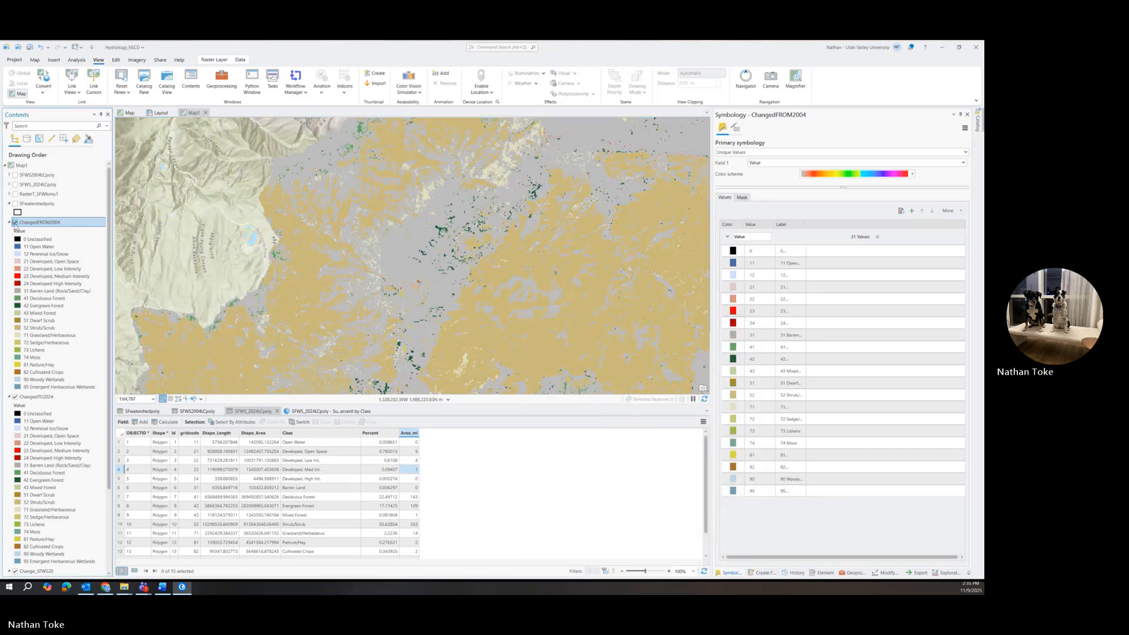
pyautogui.scroll(-5, 440, 256)
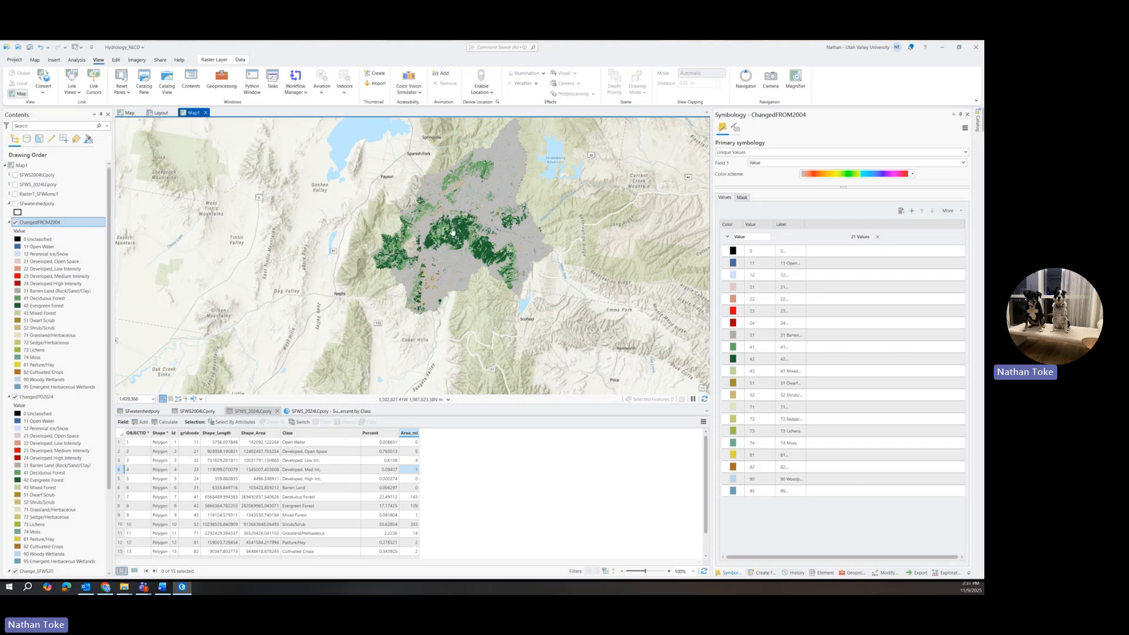
pyautogui.click(200, 412)
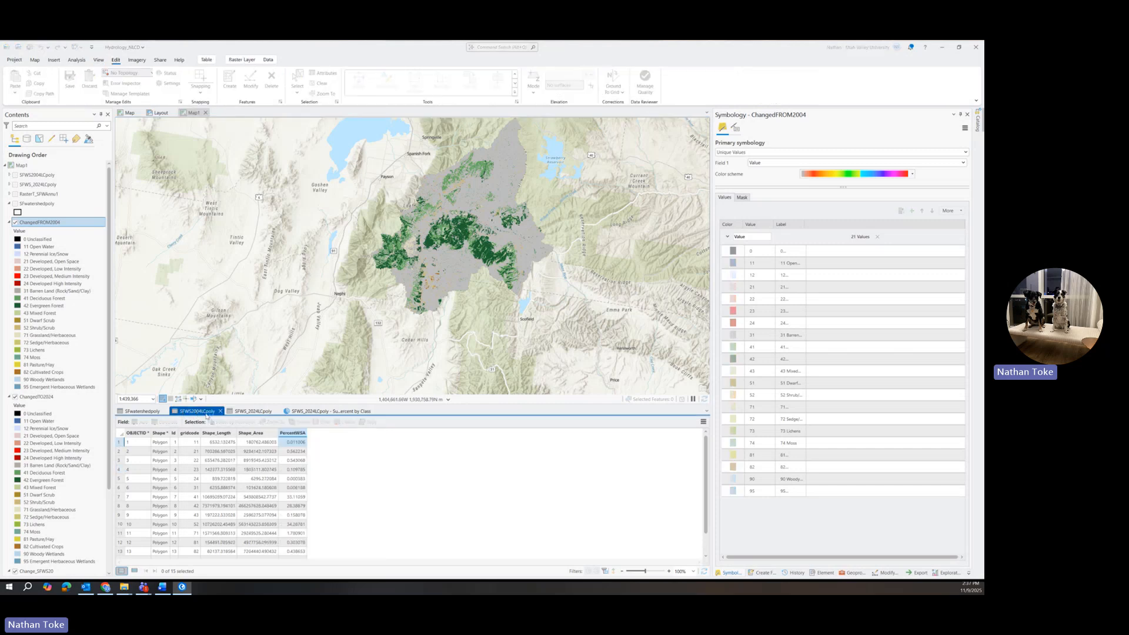
pyautogui.click(242, 413)
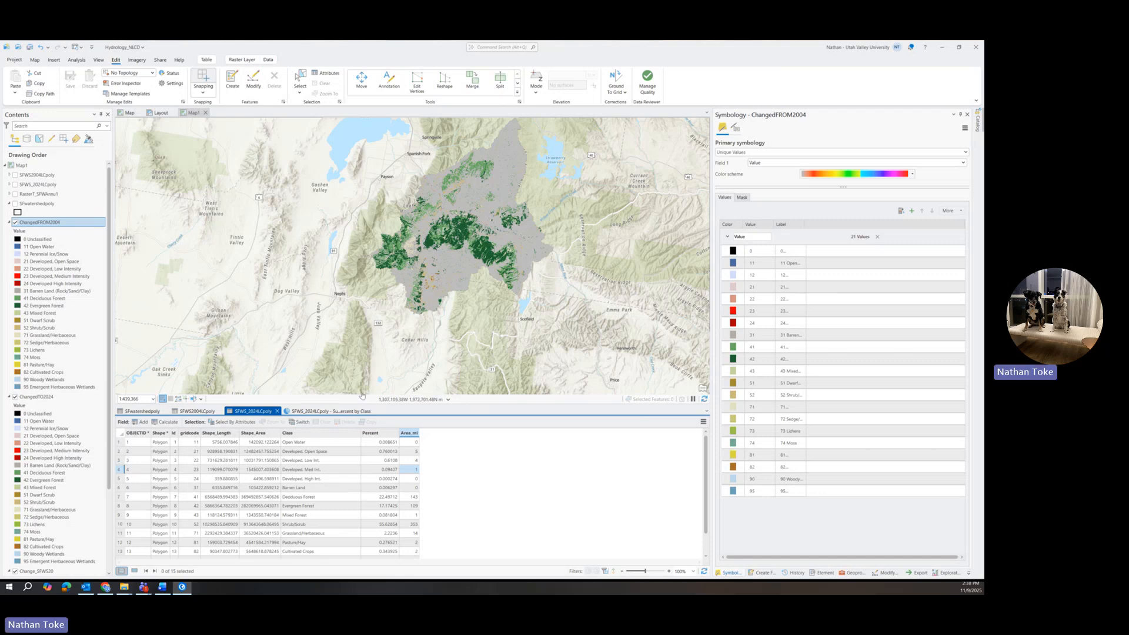
pyautogui.click(347, 412)
pyautogui.scroll(4, 451, 238)
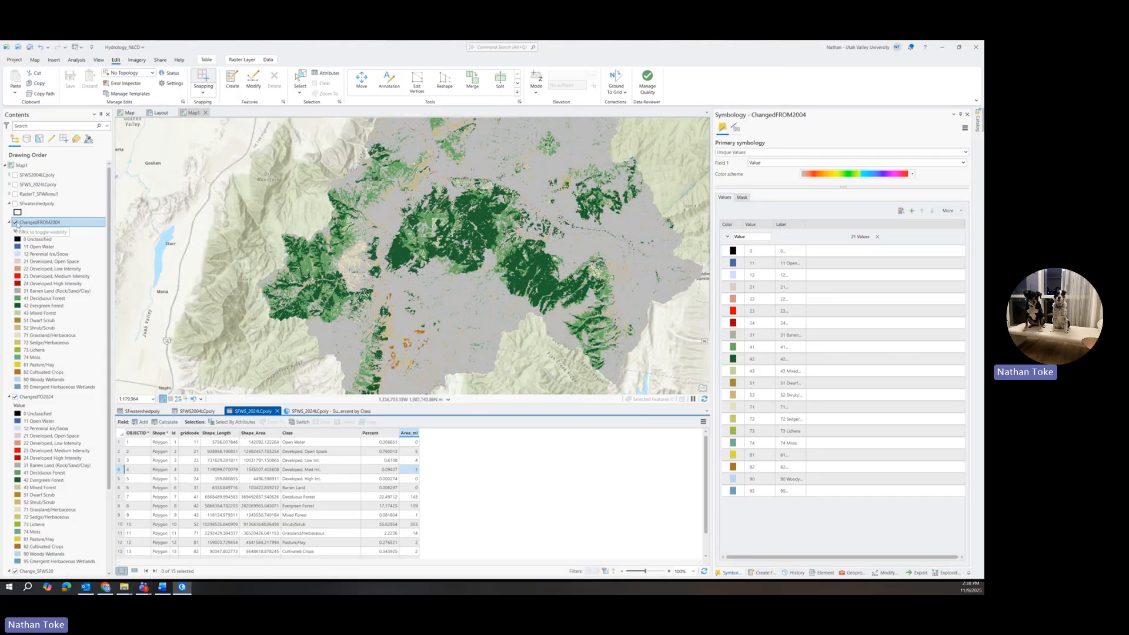
# Toggle the ChangedFROM2004 layer repeatedly while panning to compare 2004 and 2024 land cover across the watershed.
pyautogui.click(15, 222)
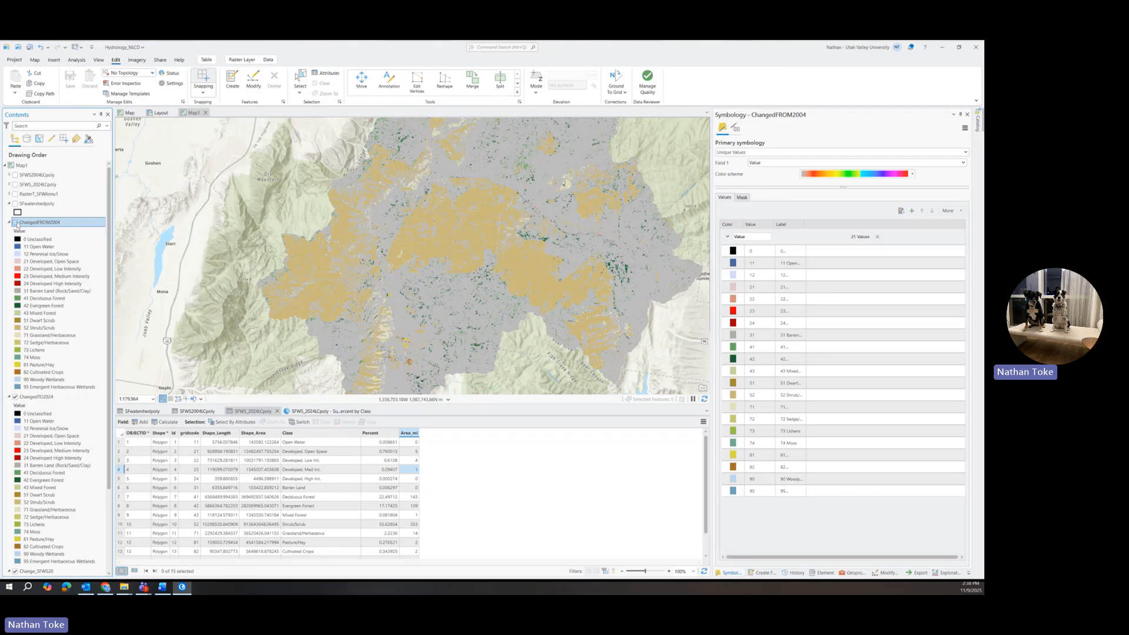
pyautogui.click(16, 222)
pyautogui.click(16, 223)
pyautogui.click(16, 222)
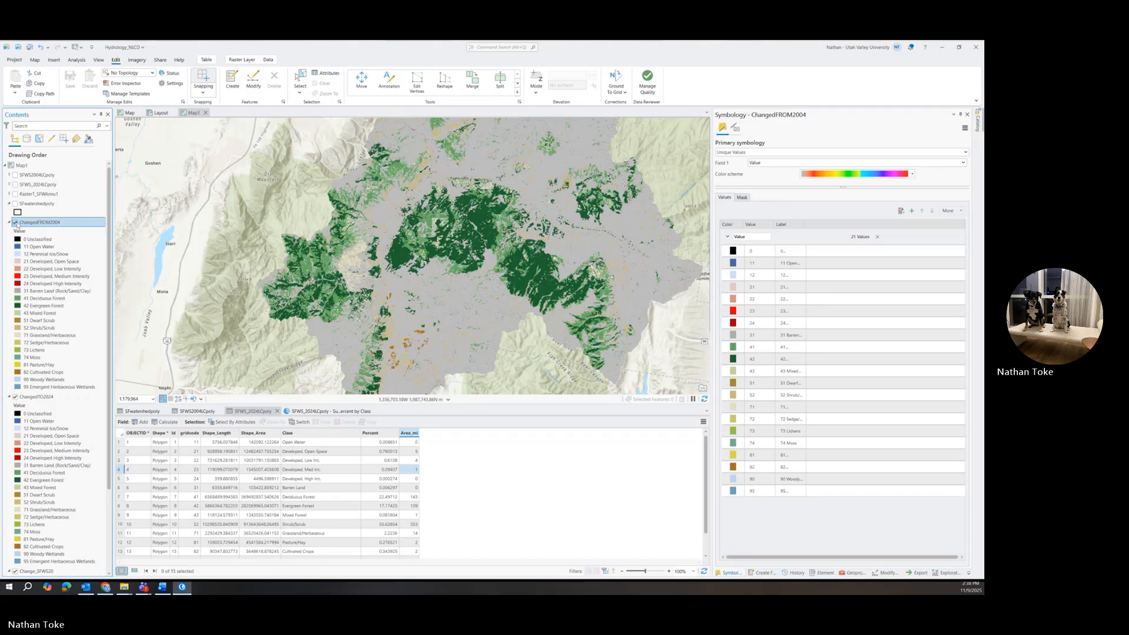
pyautogui.click(16, 223)
pyautogui.click(16, 222)
pyautogui.click(16, 222)
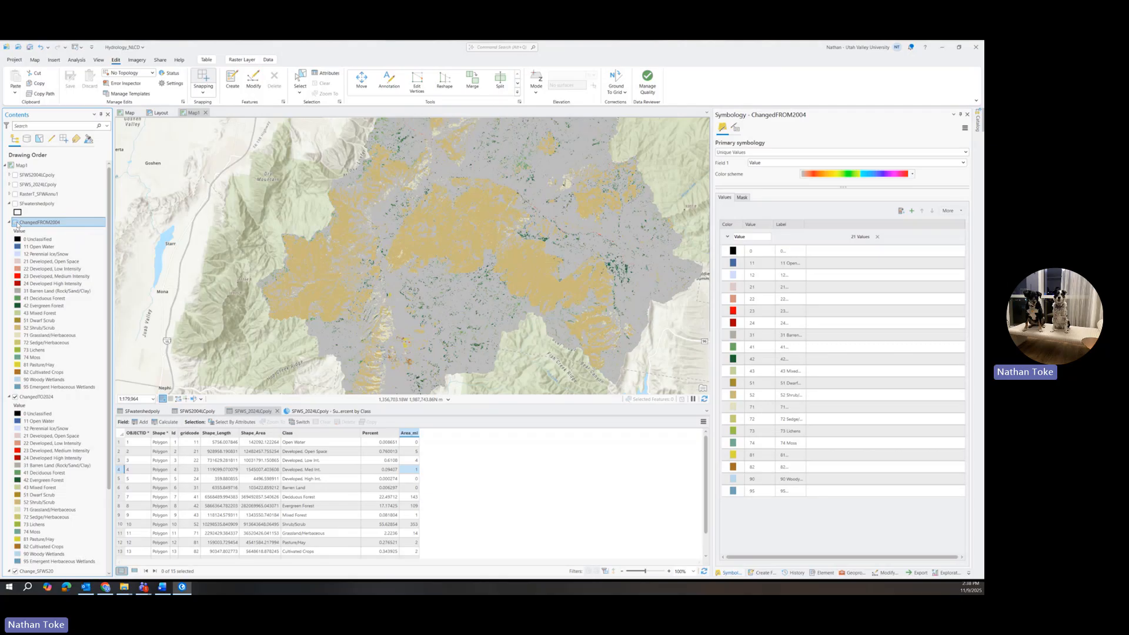
pyautogui.click(16, 223)
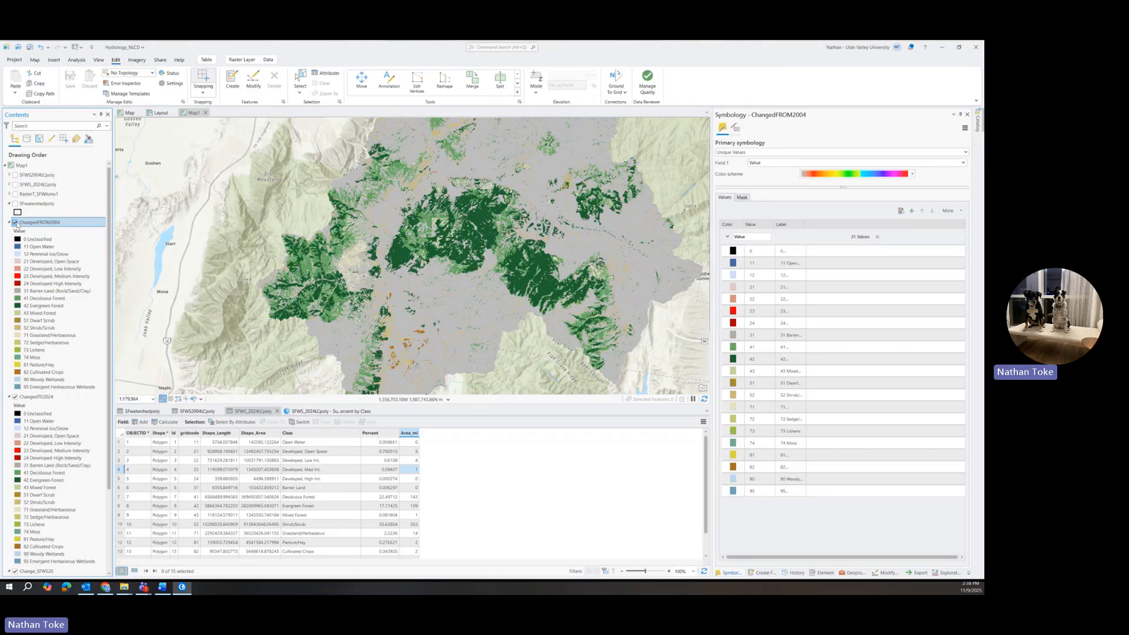
pyautogui.click(16, 223)
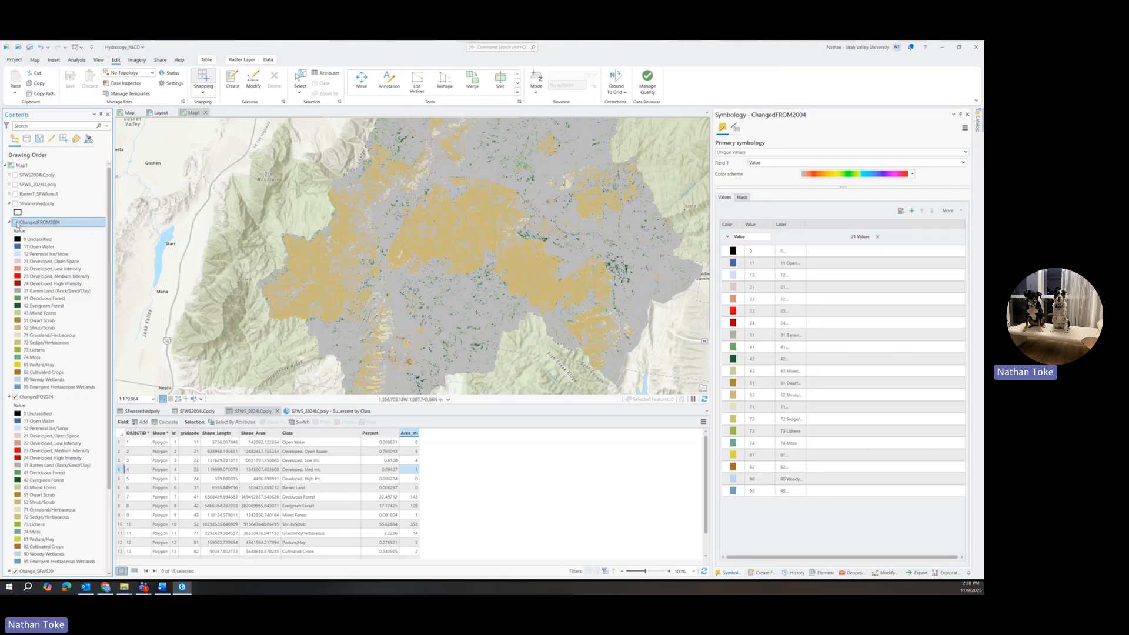
pyautogui.click(16, 223)
pyautogui.click(16, 222)
pyautogui.click(16, 222)
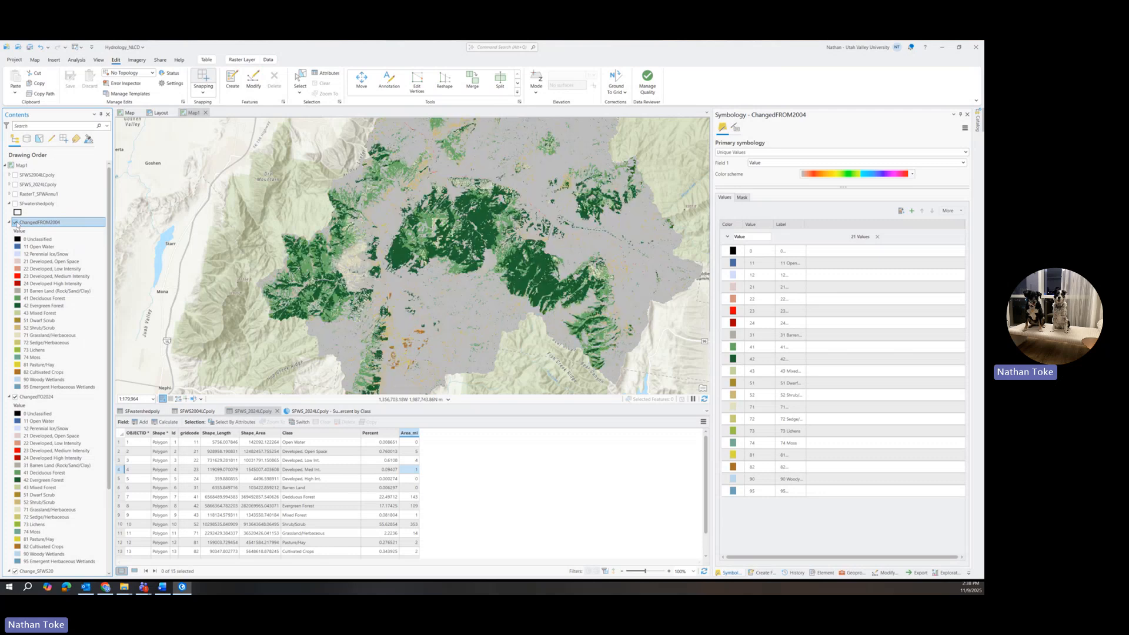
pyautogui.click(16, 223)
pyautogui.click(16, 222)
pyautogui.click(16, 223)
pyautogui.click(16, 223)
pyautogui.click(16, 222)
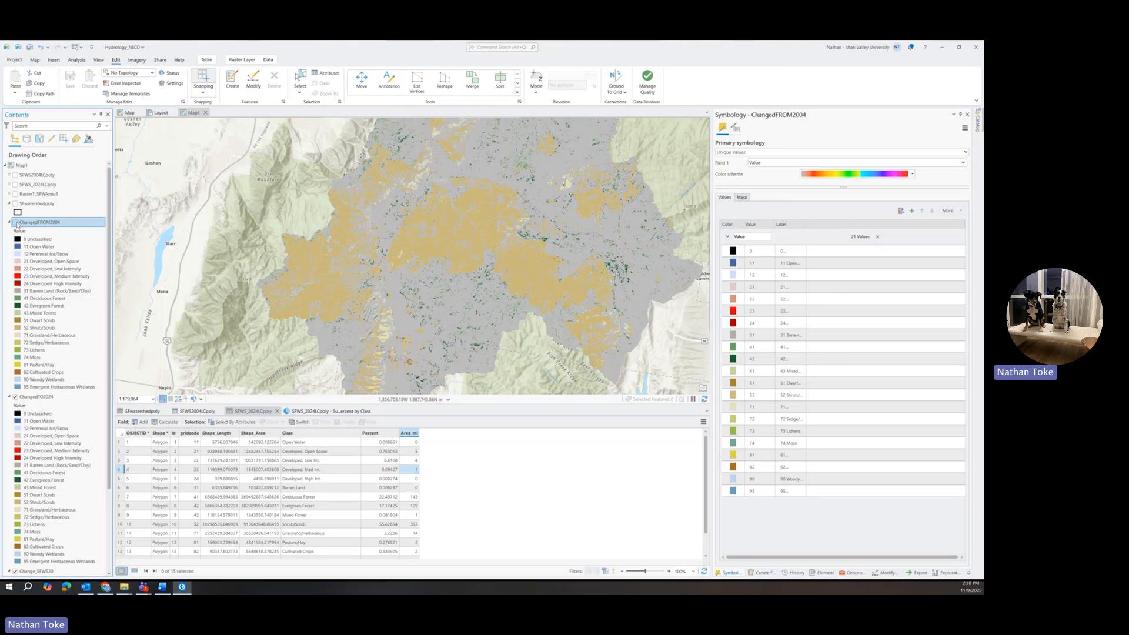
pyautogui.moveTo(513, 221); pyautogui.dragTo(500, 333)
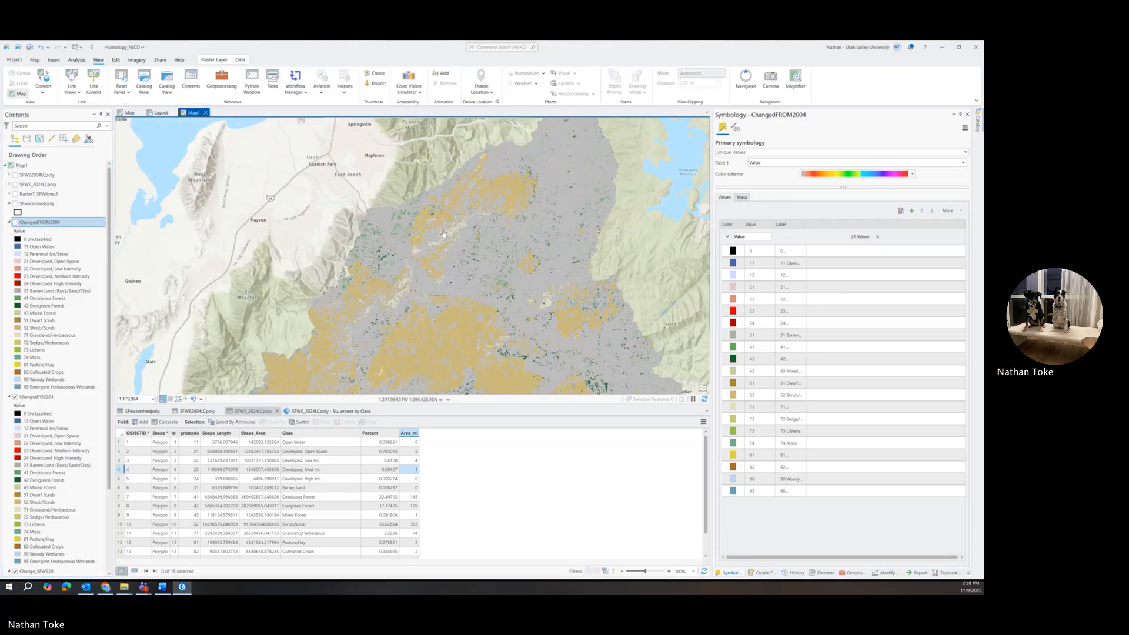
pyautogui.click(16, 222)
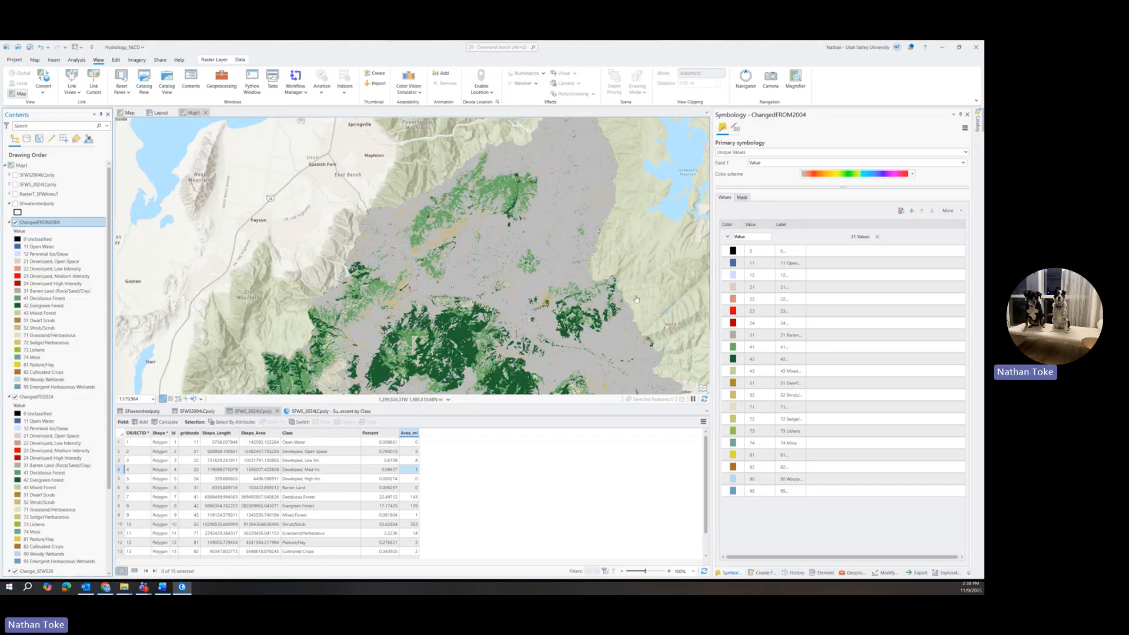